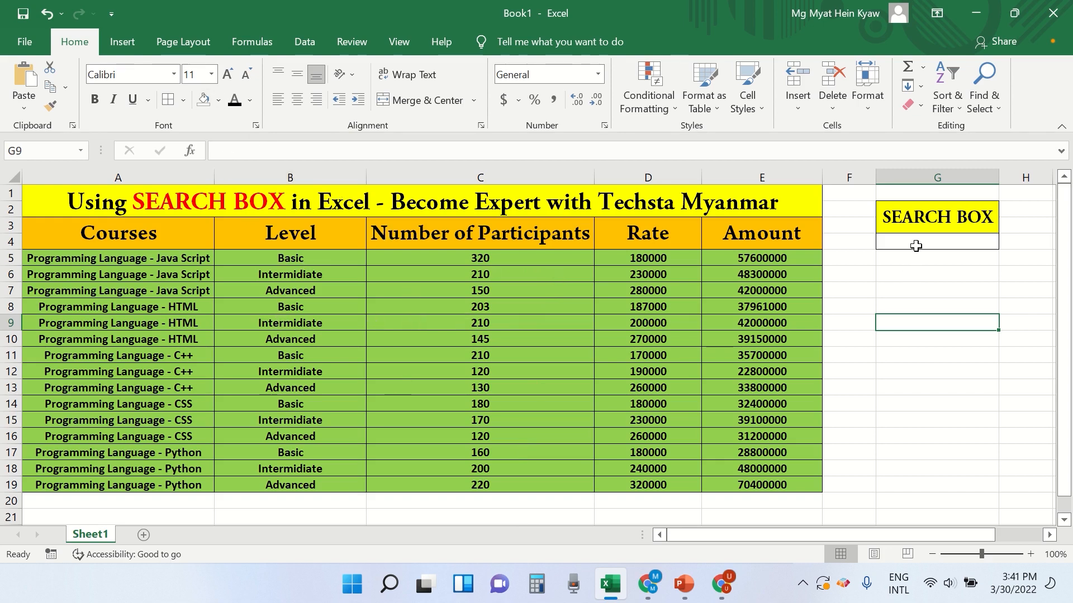
# Step: Search the course table for Basic by entering it in the search cell G4
pyautogui.click(948, 276)
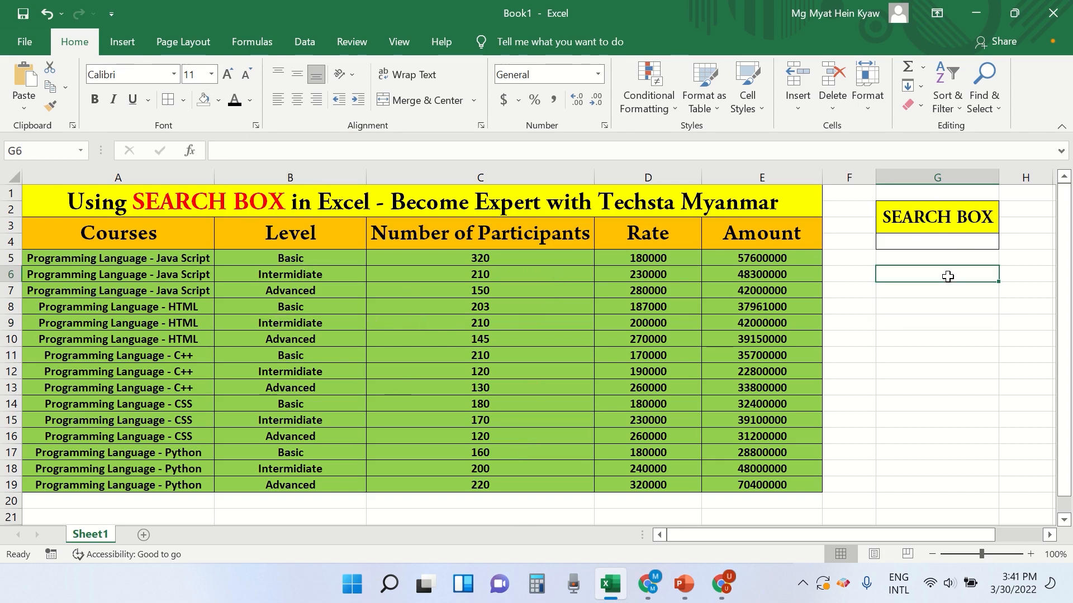
pyautogui.click(938, 240)
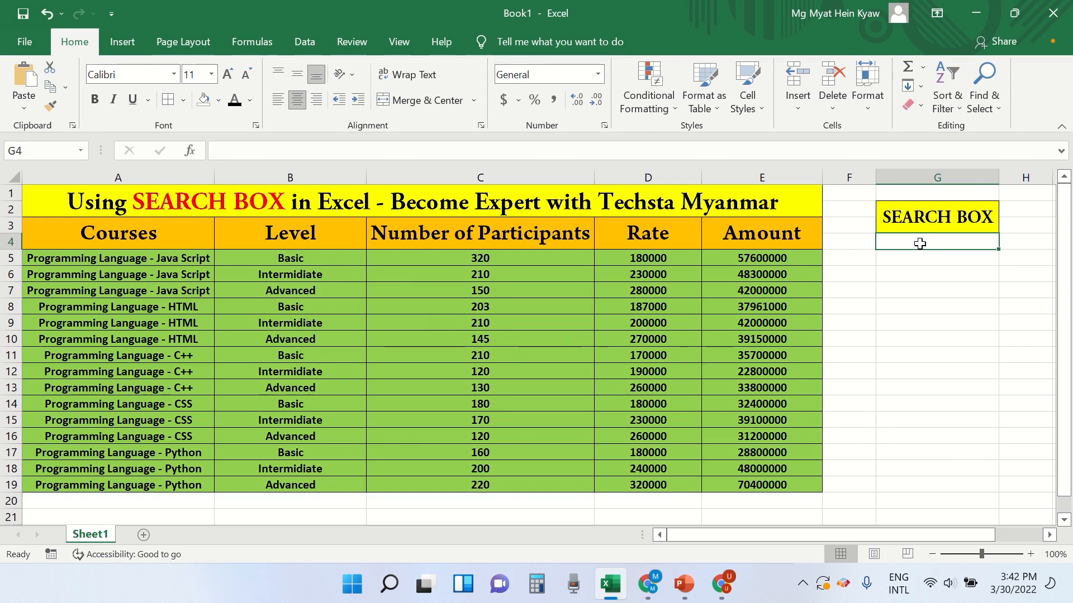
pyautogui.write('Bs')
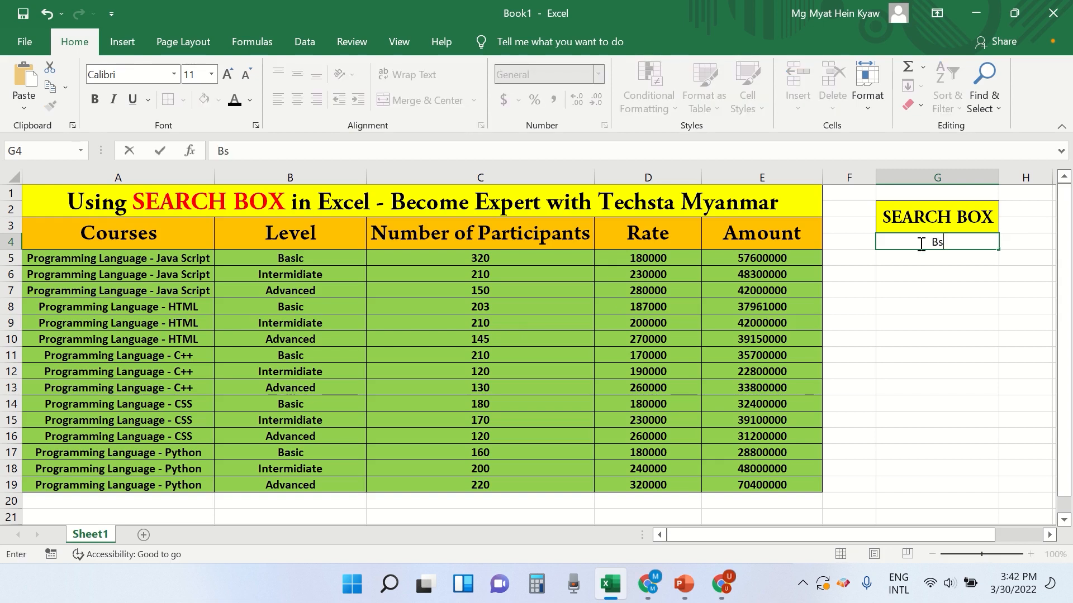
pyautogui.write('aci')
pyautogui.press('BackSpace')
pyautogui.press('BackSpace')
pyautogui.write('sic')
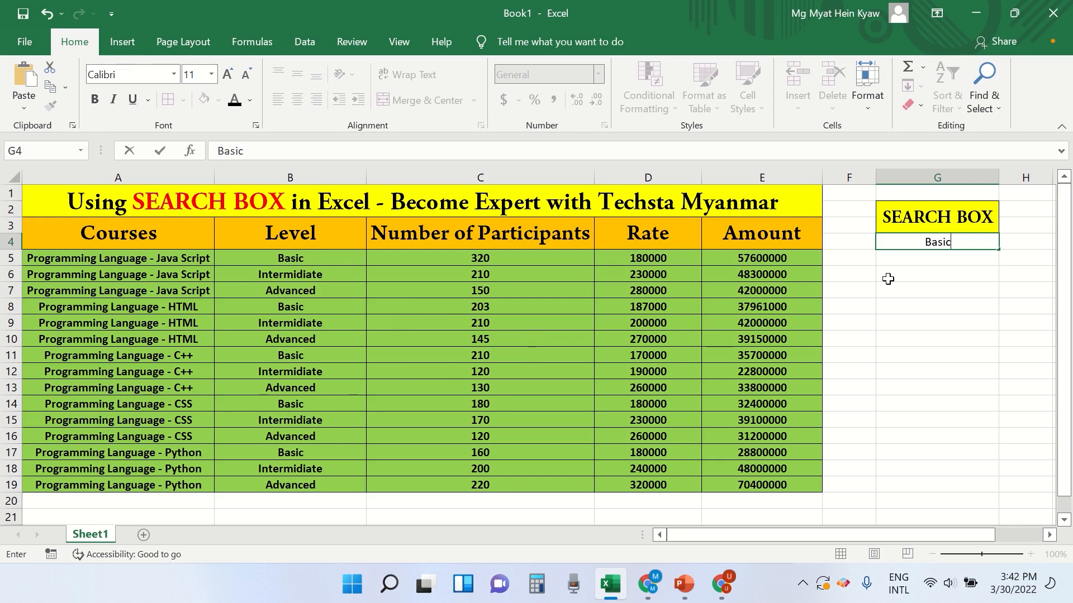
pyautogui.click(921, 259)
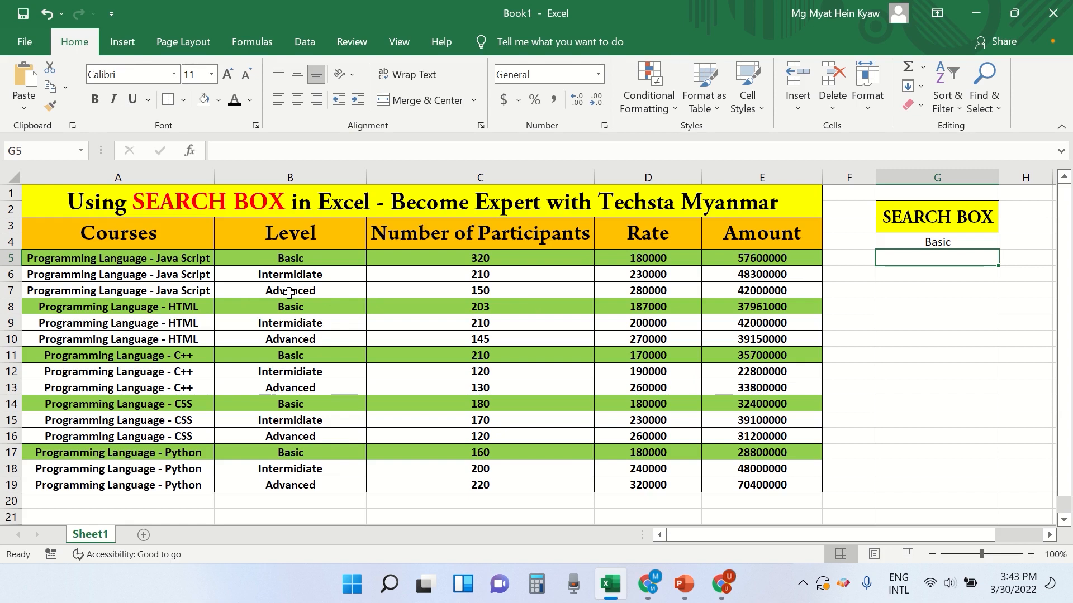
# Step: Replace the search term in cell G4 with Advanced
pyautogui.click(955, 245)
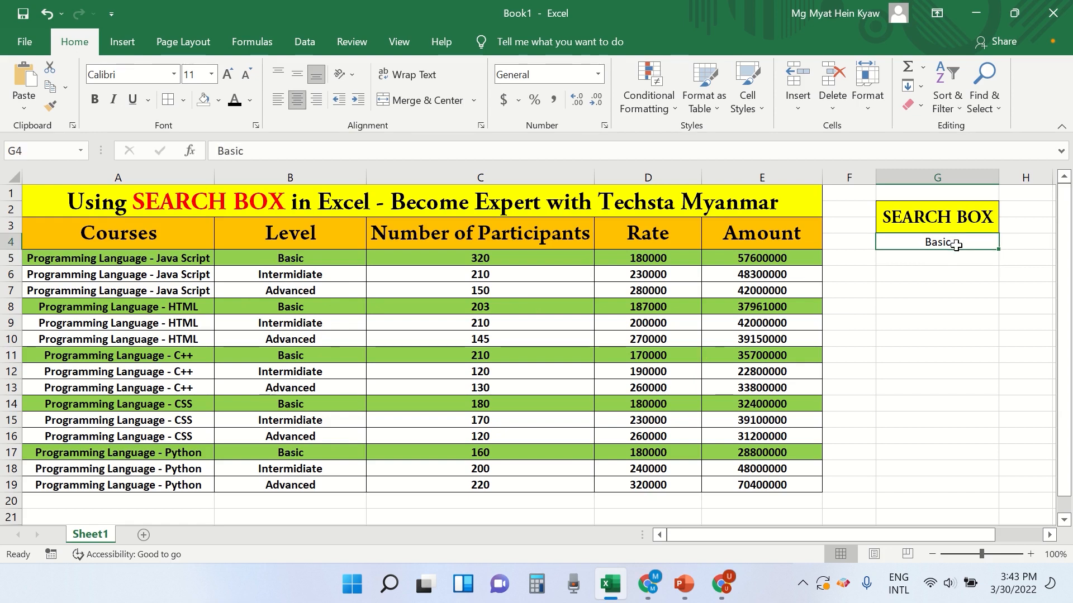
pyautogui.press('BackSpace')
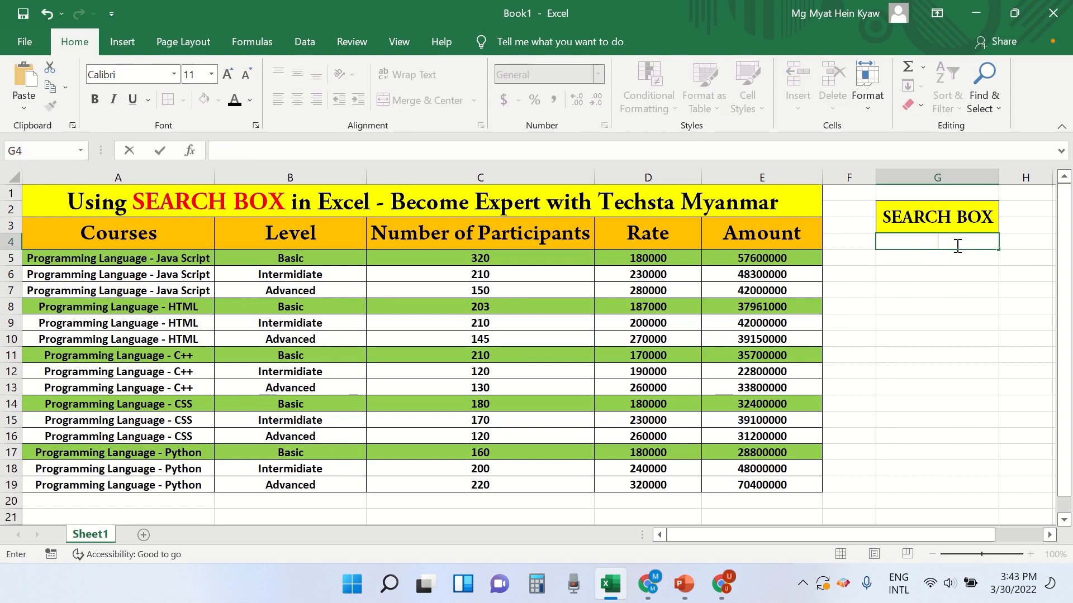
pyautogui.write('A')
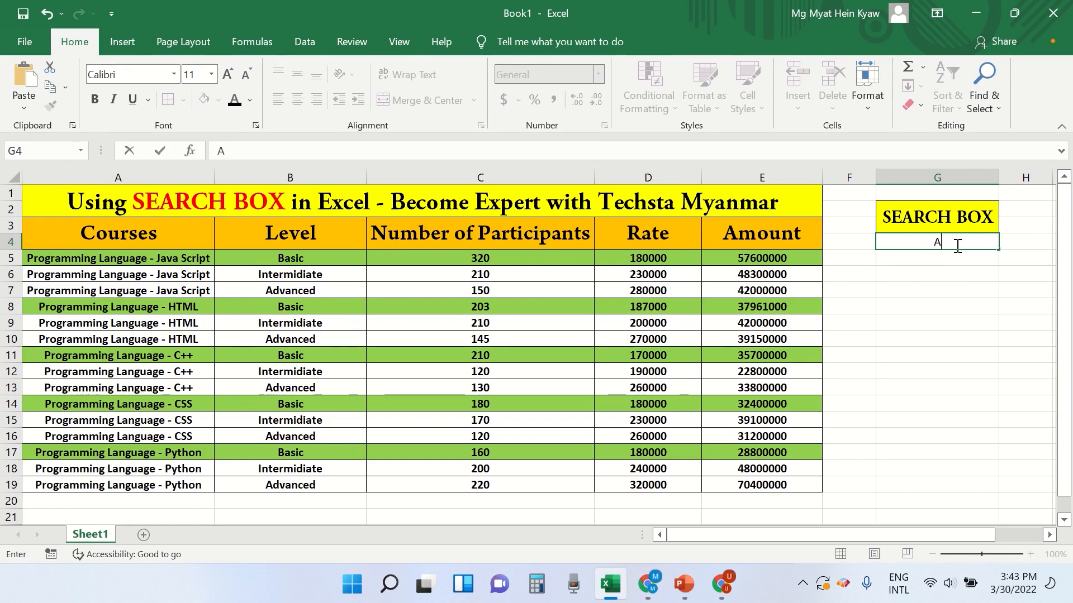
pyautogui.write('dvanced')
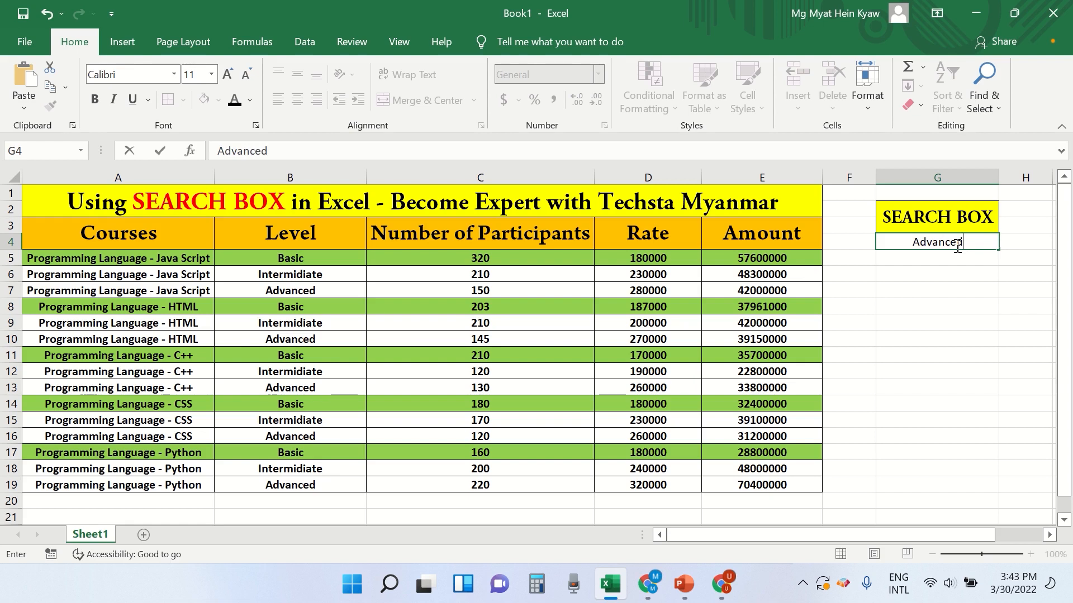
pyautogui.press('Return')
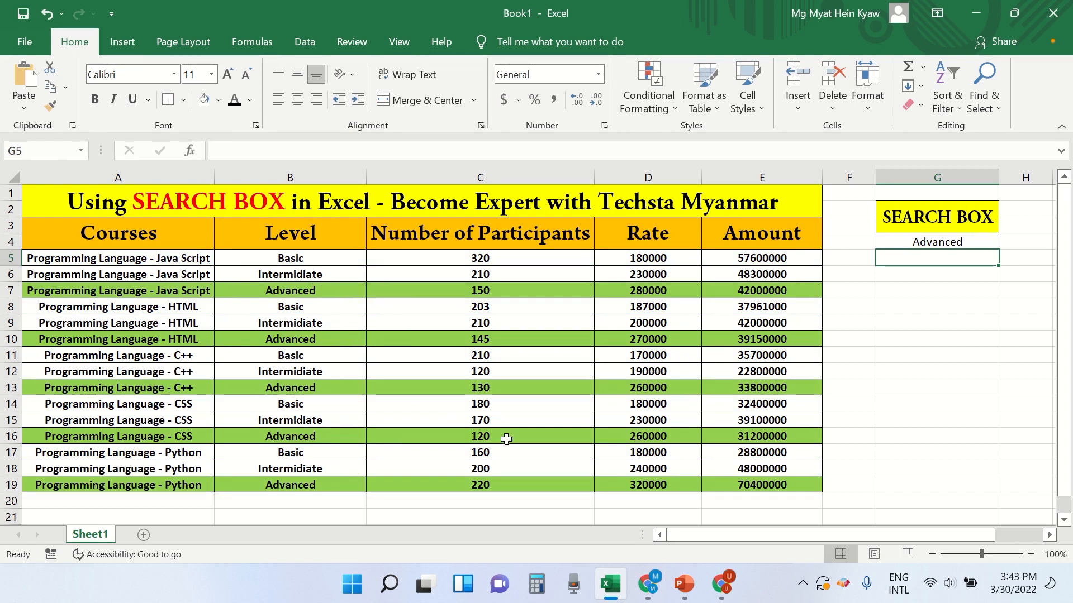
# Step: Clear the conditional formatting rules from the entire sheet
pyautogui.click(928, 239)
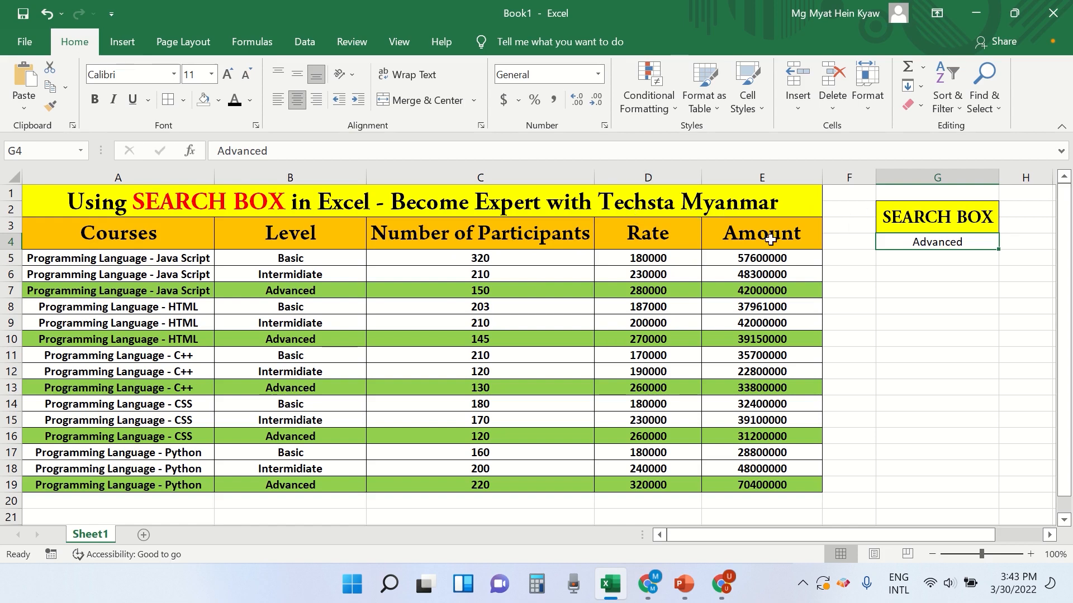
pyautogui.click(675, 109)
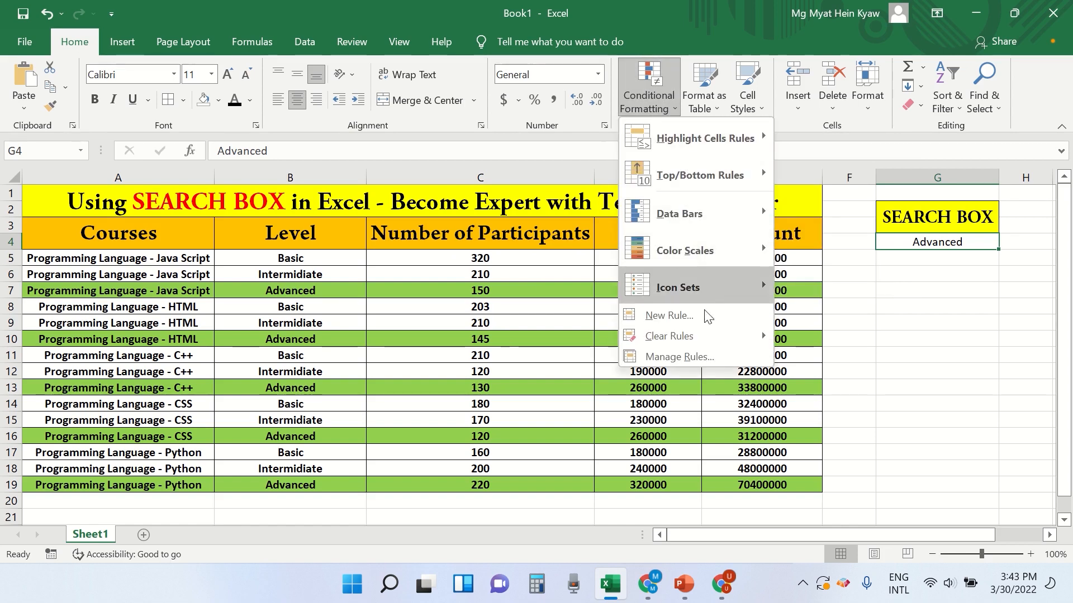
pyautogui.moveTo(707, 333)
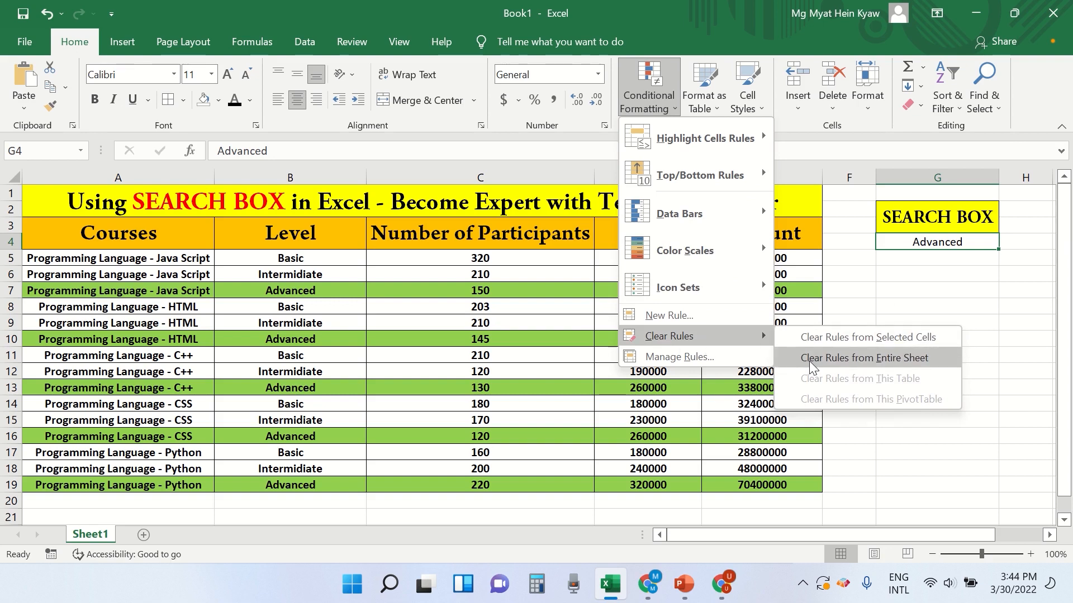
pyautogui.click(874, 358)
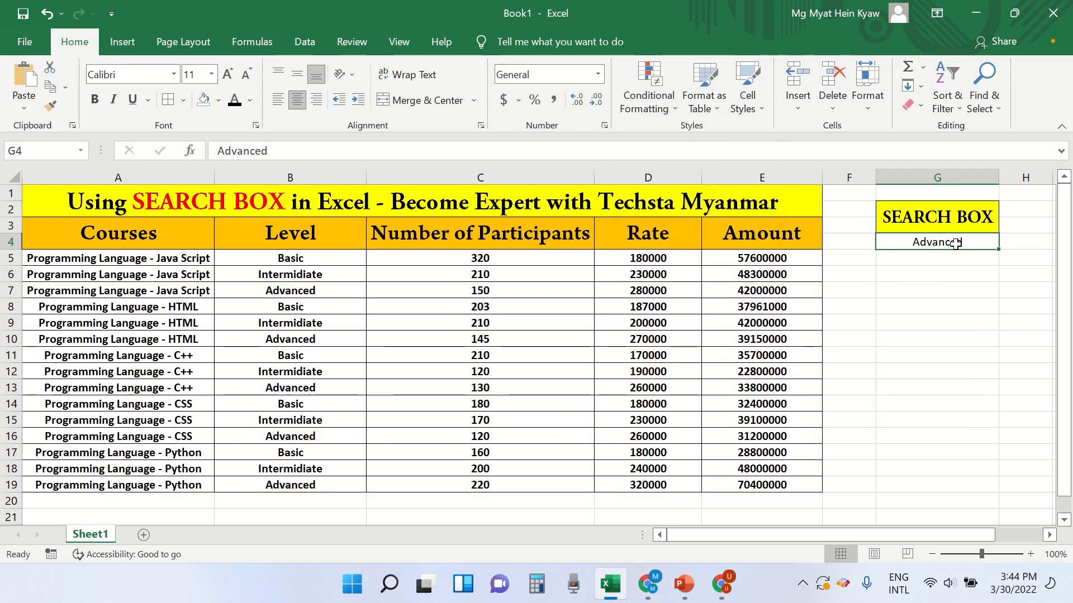
# Step: Empty the search cell G4 under the SEARCH BOX heading
pyautogui.press('BackSpace')
pyautogui.click(948, 264)
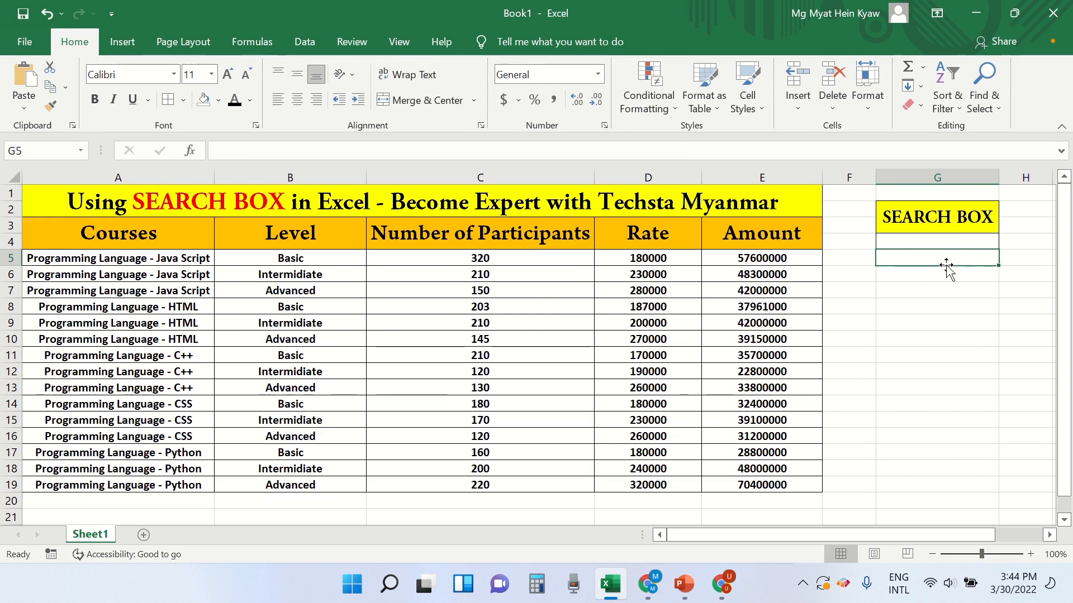
pyautogui.click(947, 239)
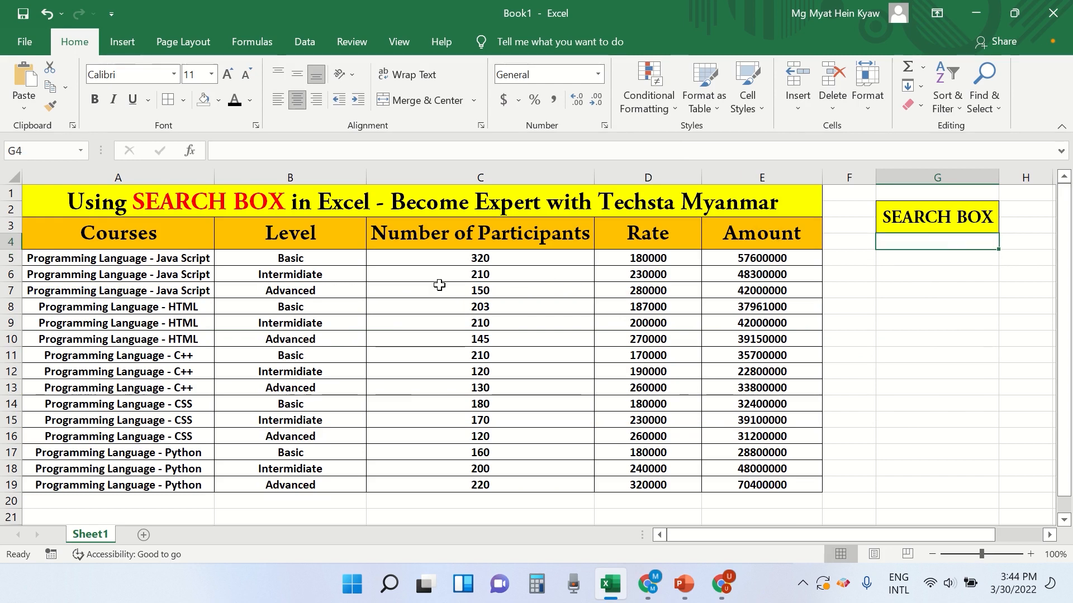
pyautogui.click(953, 259)
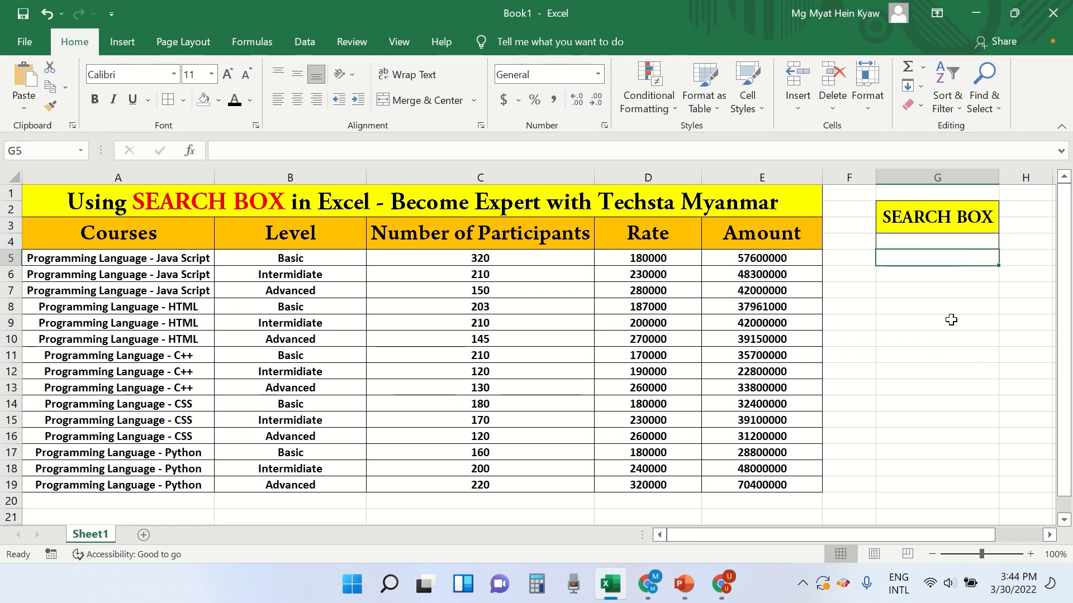
pyautogui.click(951, 321)
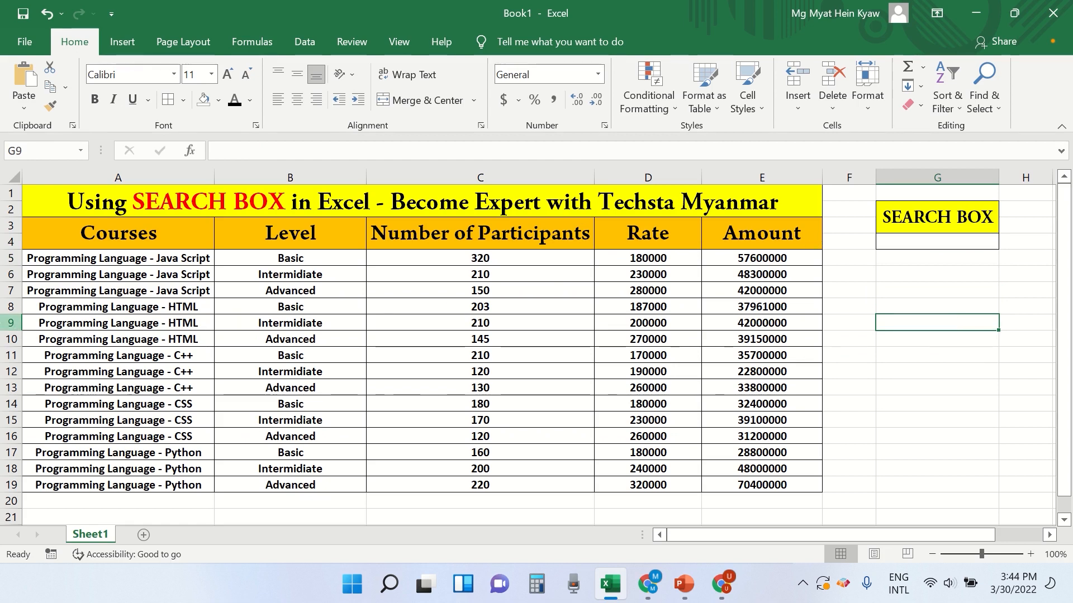
# Step: Create a new conditional formatting rule for A5:E19 that uses a formula to determine which cells to format
pyautogui.moveTo(30, 259); pyautogui.dragTo(776, 485)
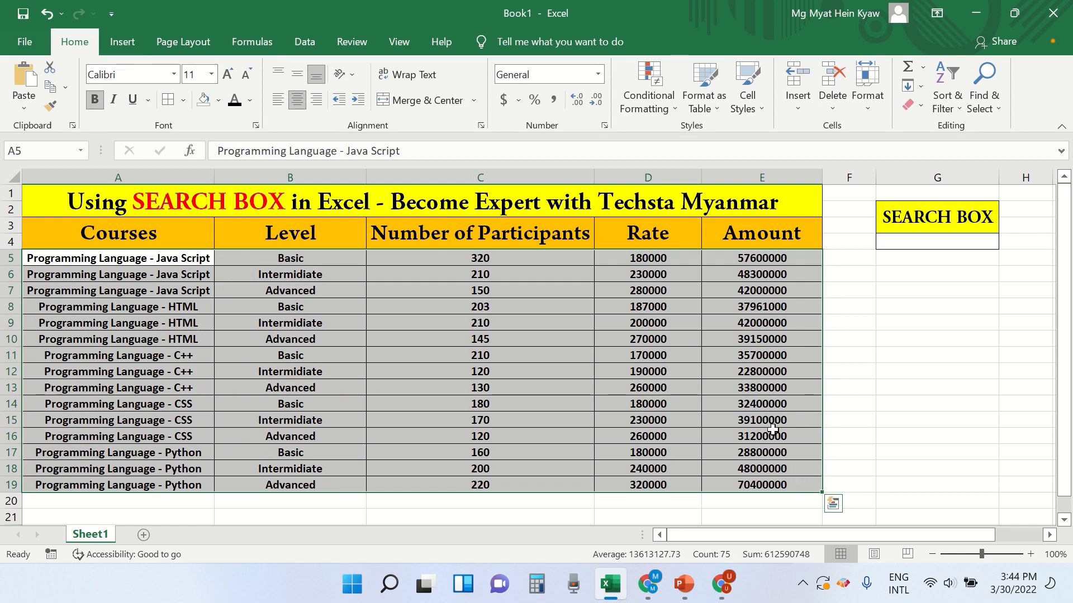
pyautogui.click(670, 109)
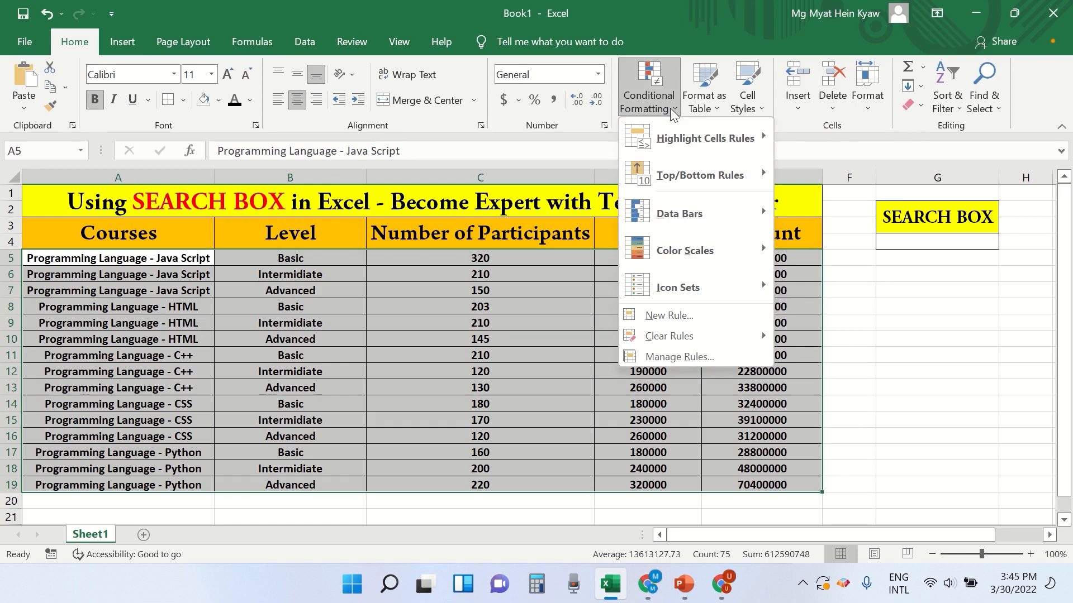
pyautogui.click(675, 317)
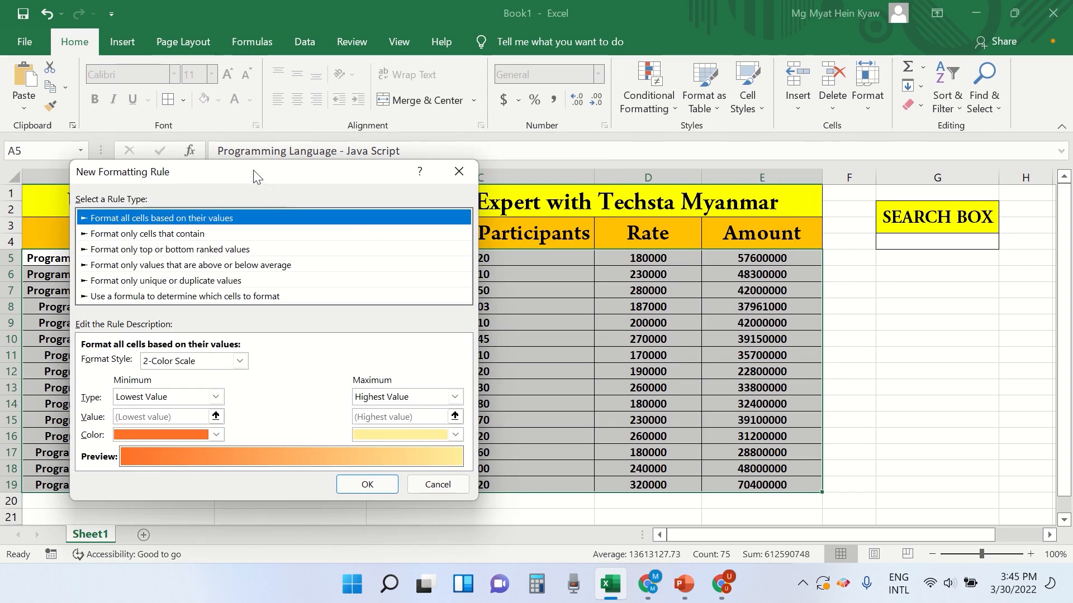
pyautogui.moveTo(257, 177); pyautogui.dragTo(420, 155)
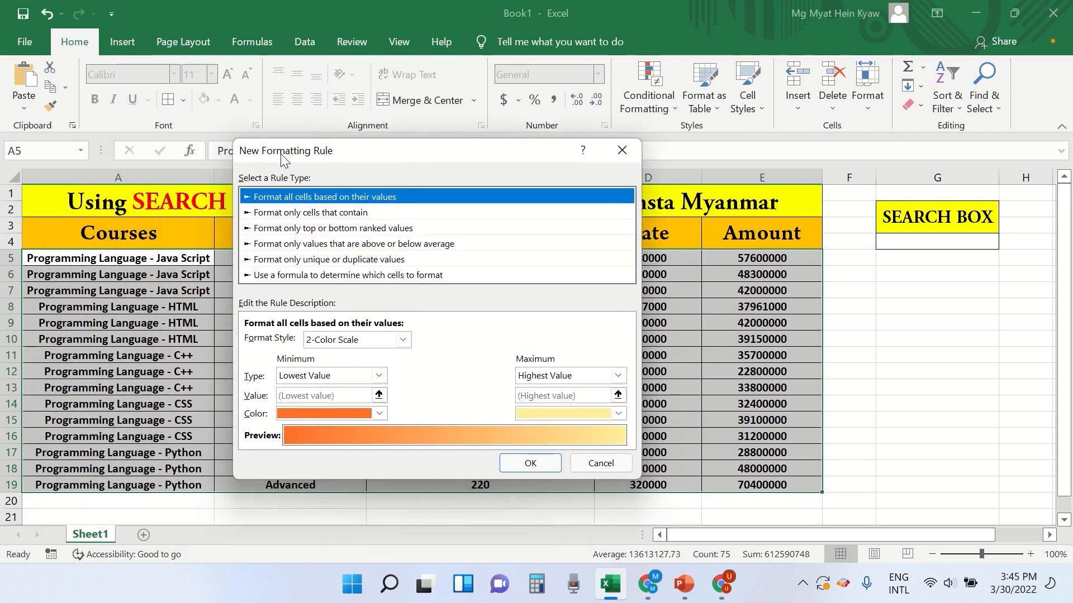
pyautogui.moveTo(351, 153); pyautogui.dragTo(439, 155)
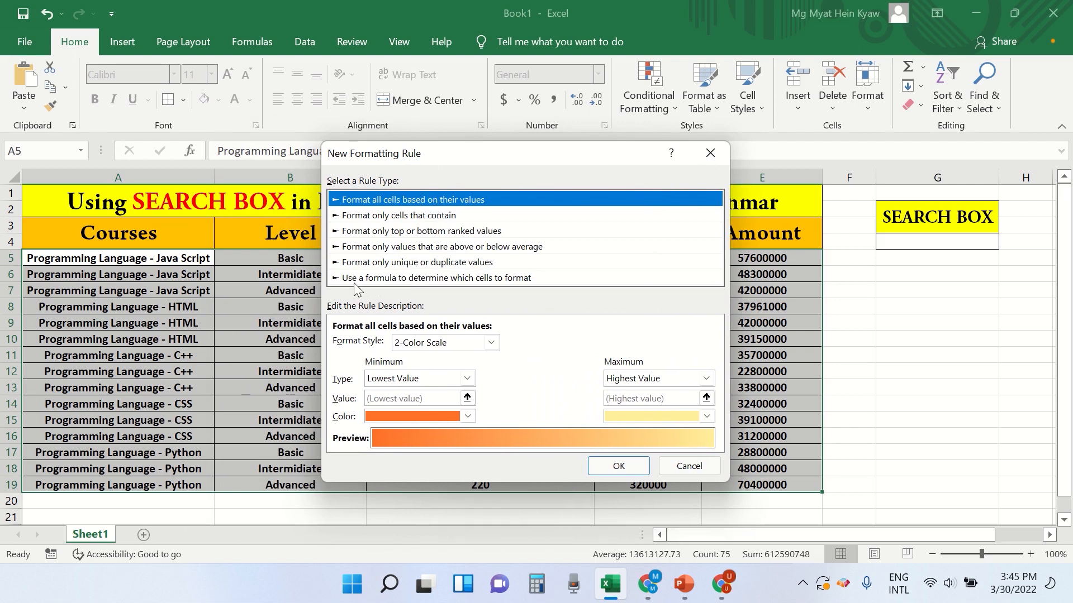
pyautogui.click(464, 278)
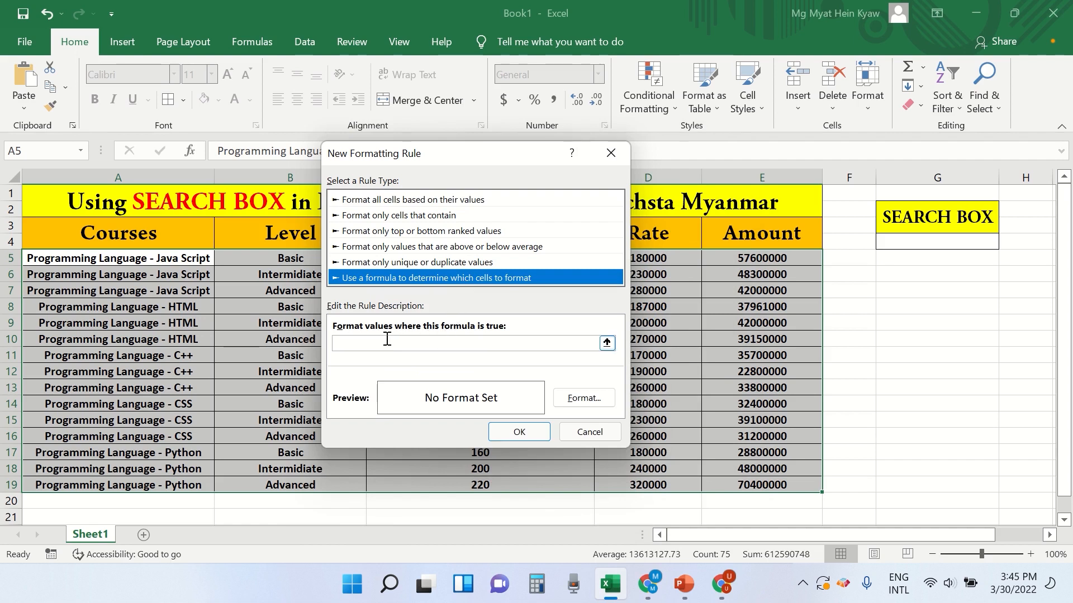
# Step: Begin the rule's formula with =SEARCH($G$4, referencing the search cell as the text to find
pyautogui.click(446, 347)
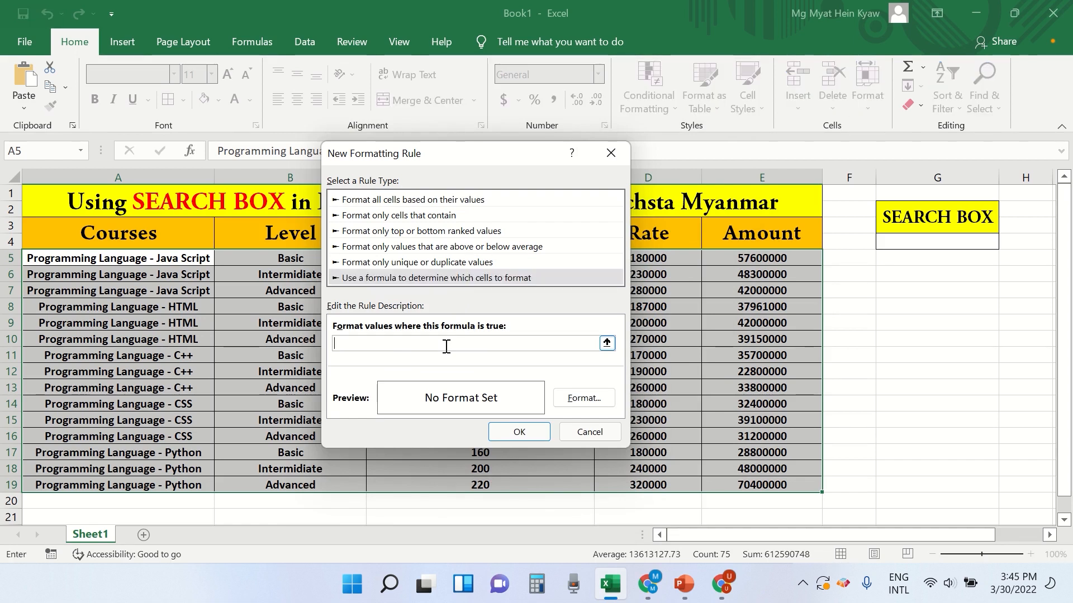
pyautogui.write('=SEARCH(')
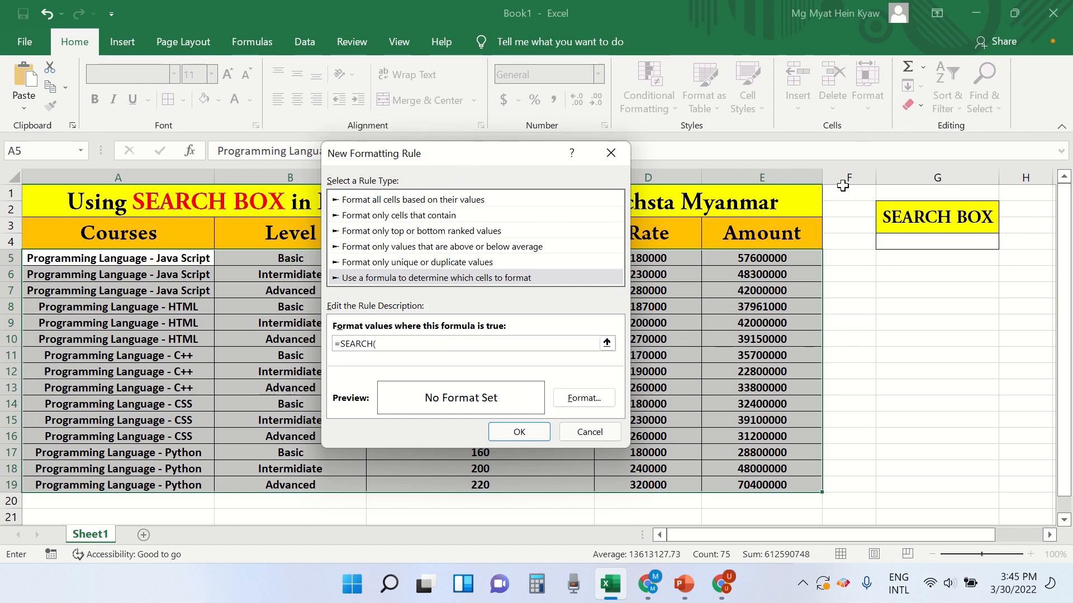
pyautogui.click(924, 241)
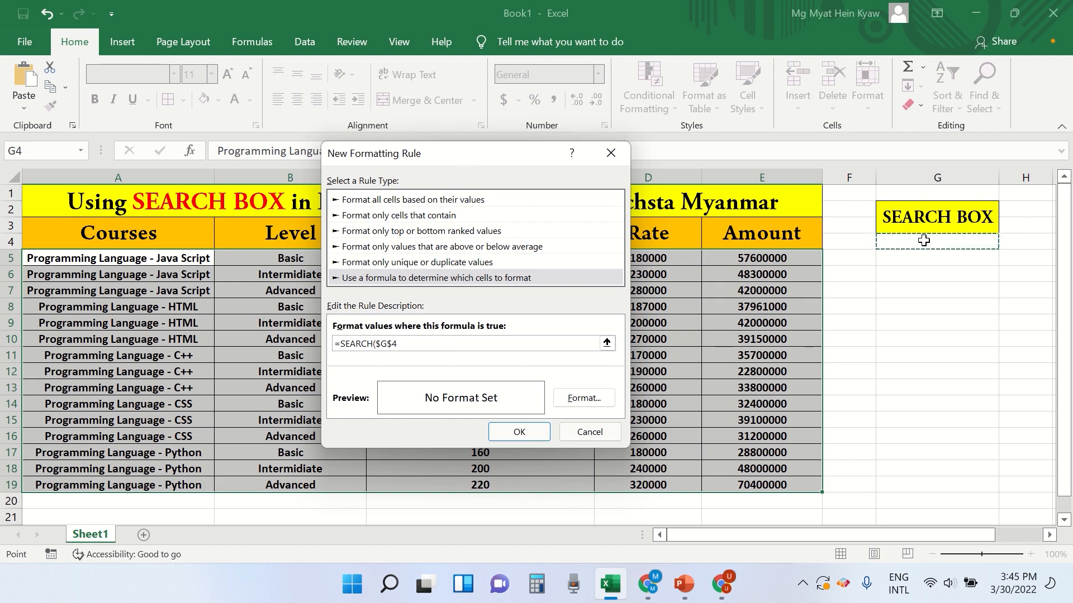
pyautogui.write(',')
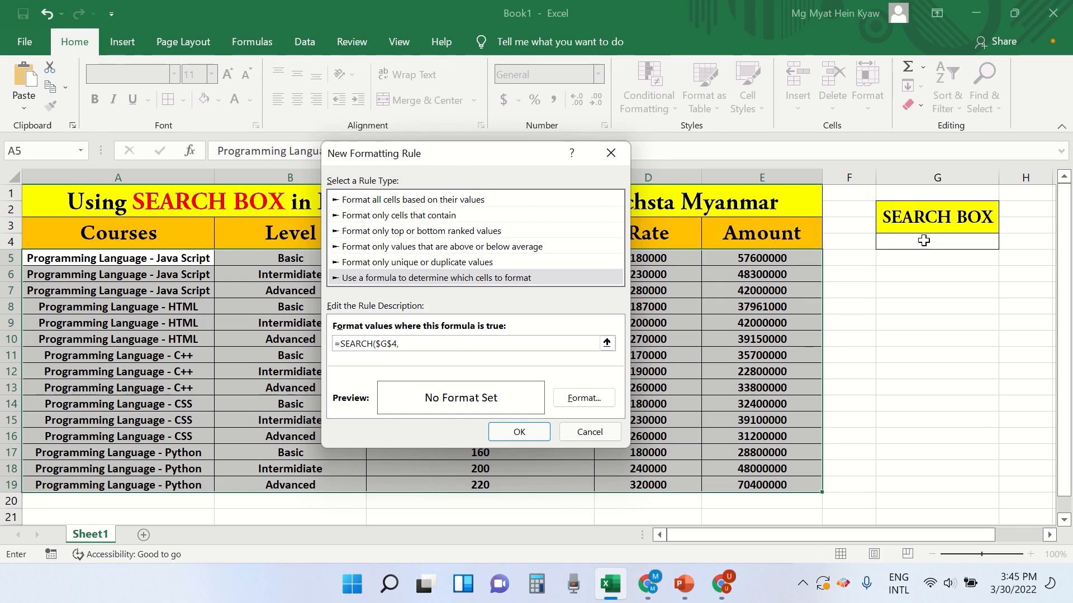
# Step: Add the first course cell to the rule's SEARCH formula as $A5 with only the column locked, followed by the & operator
pyautogui.moveTo(490, 163); pyautogui.dragTo(757, 216)
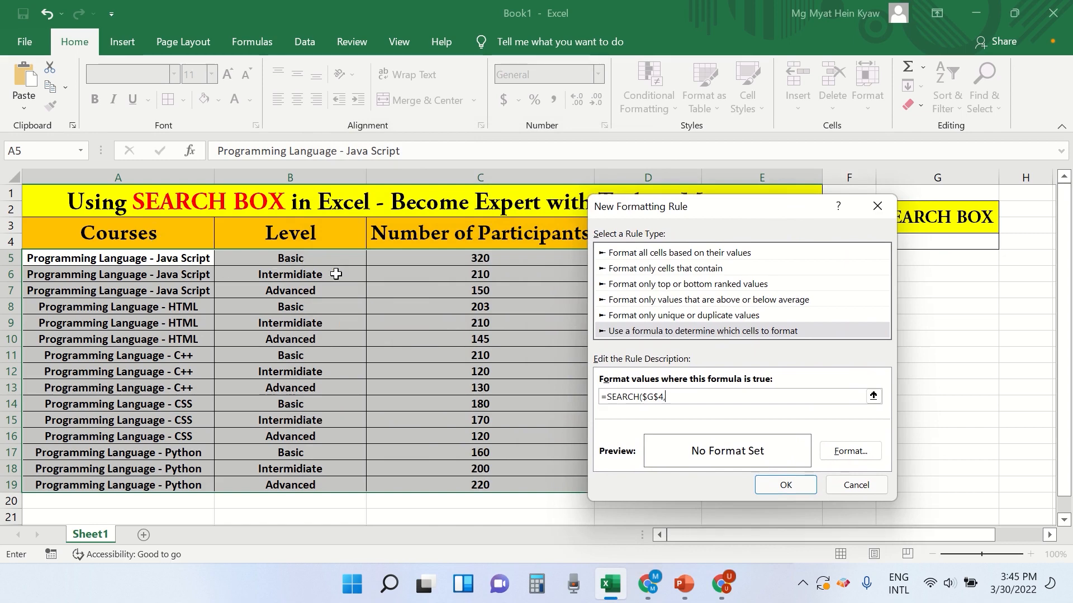
pyautogui.moveTo(699, 208); pyautogui.dragTo(364, 217)
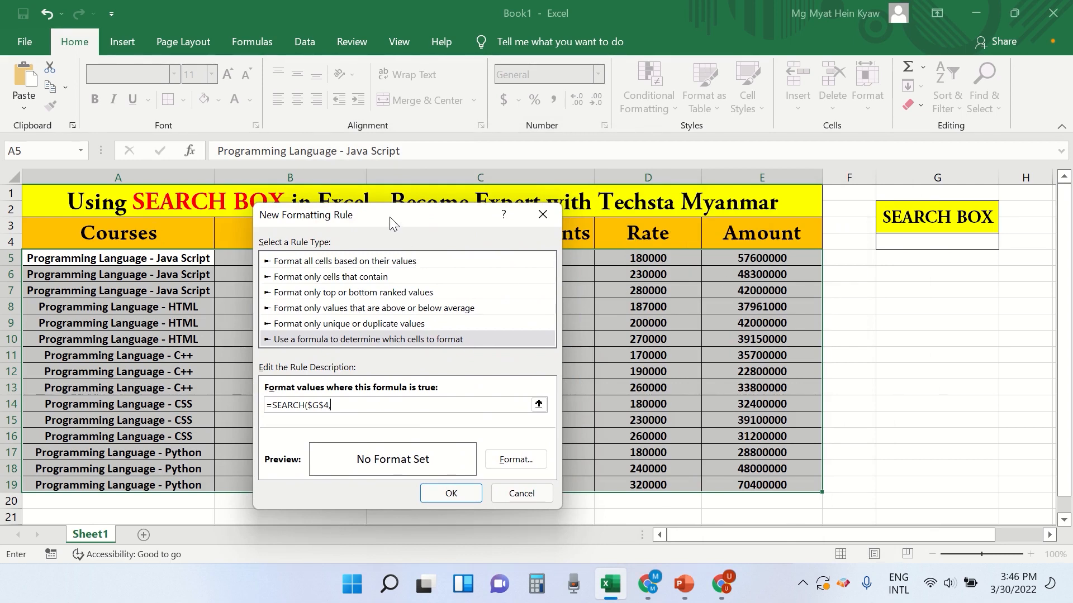
pyautogui.moveTo(391, 221); pyautogui.dragTo(523, 178)
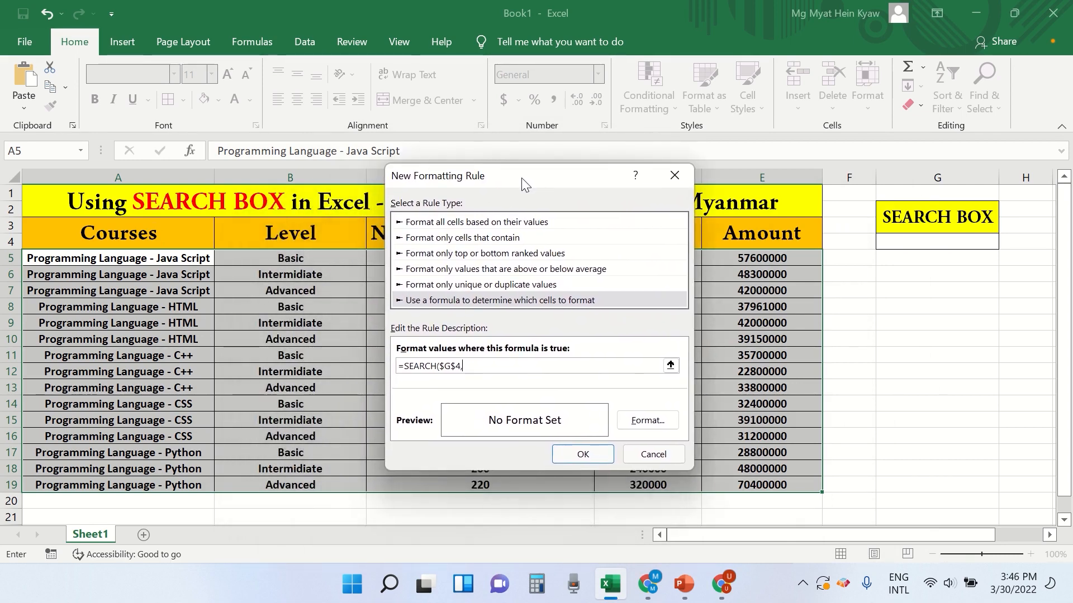
pyautogui.click(187, 258)
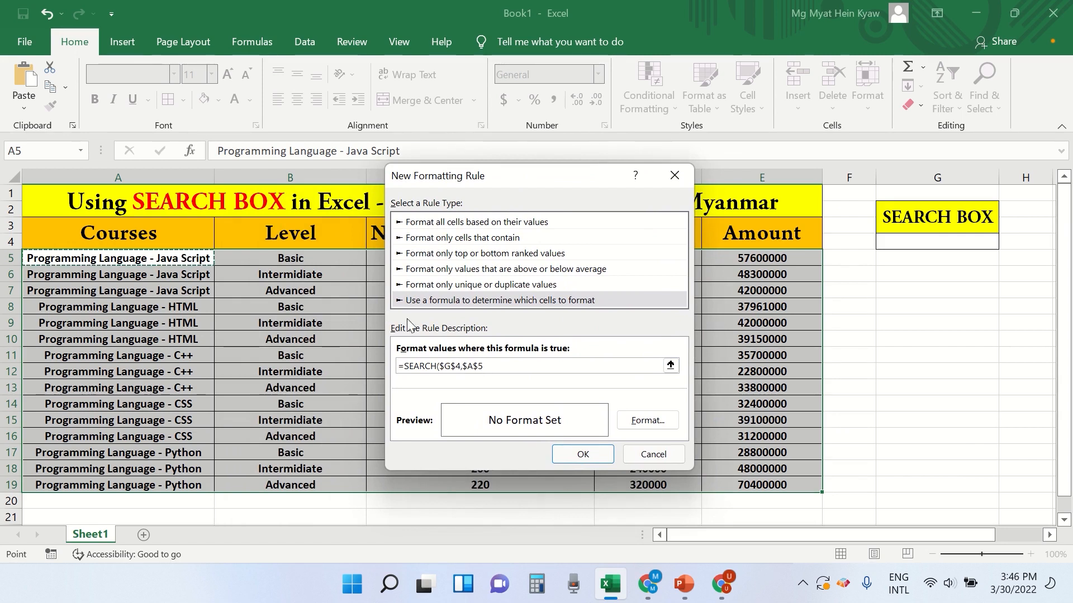
pyautogui.click(484, 367)
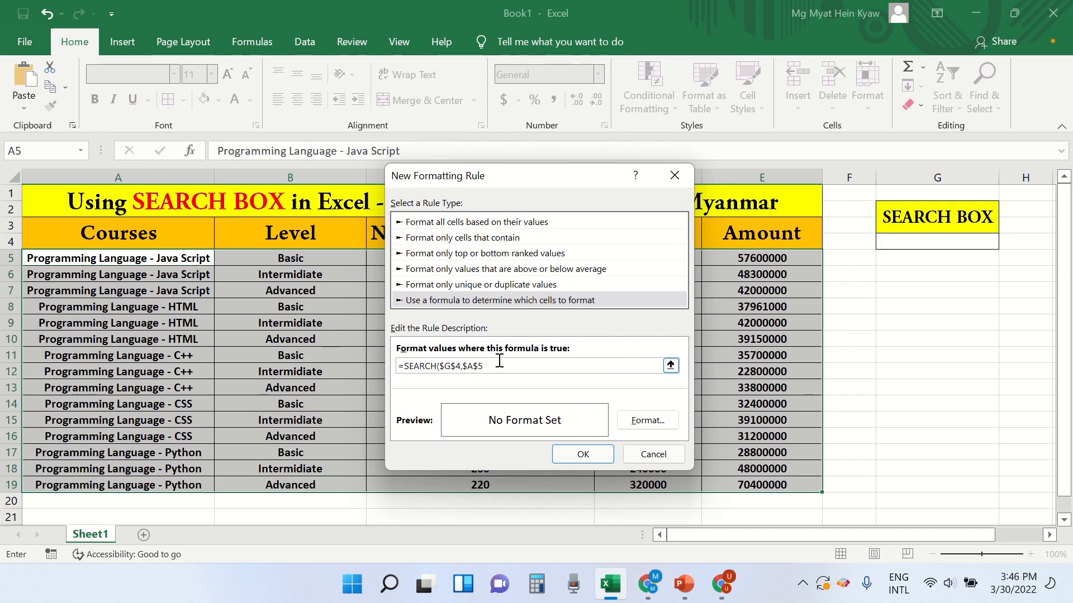
pyautogui.press('Left')
pyautogui.press('BackSpace')
pyautogui.click(499, 364)
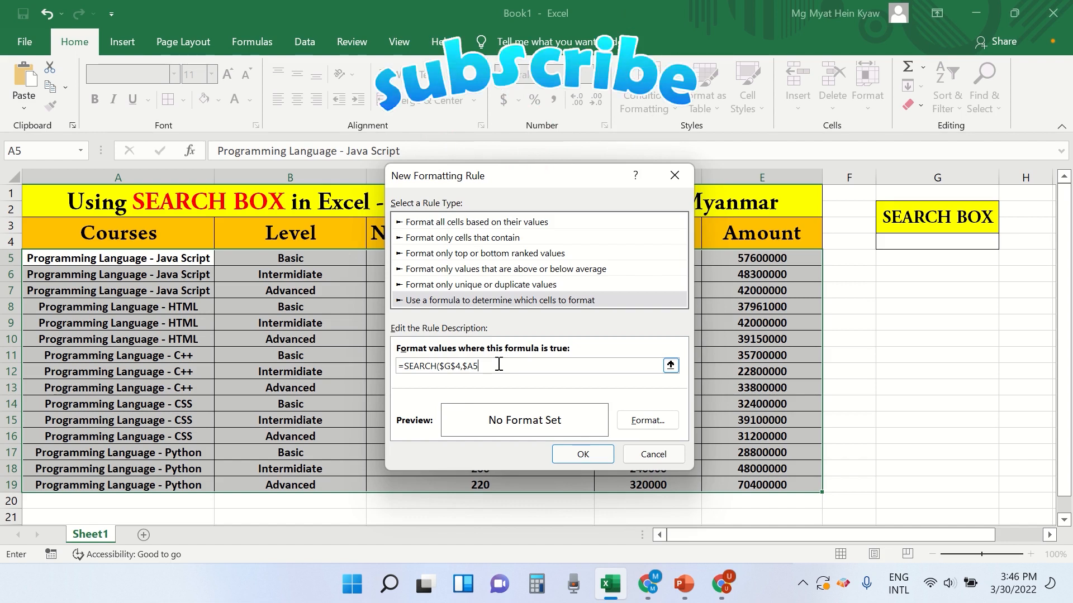
pyautogui.write('&')
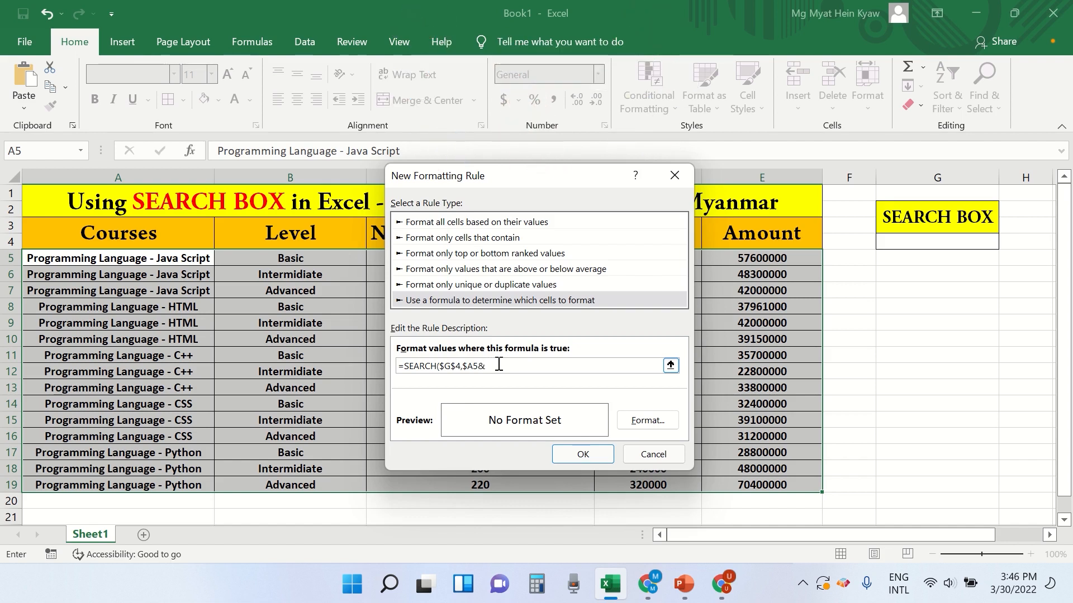
# Step: Append the first Level cell to the rule formula as $B5 with a relative row, followed by &
pyautogui.click(288, 258)
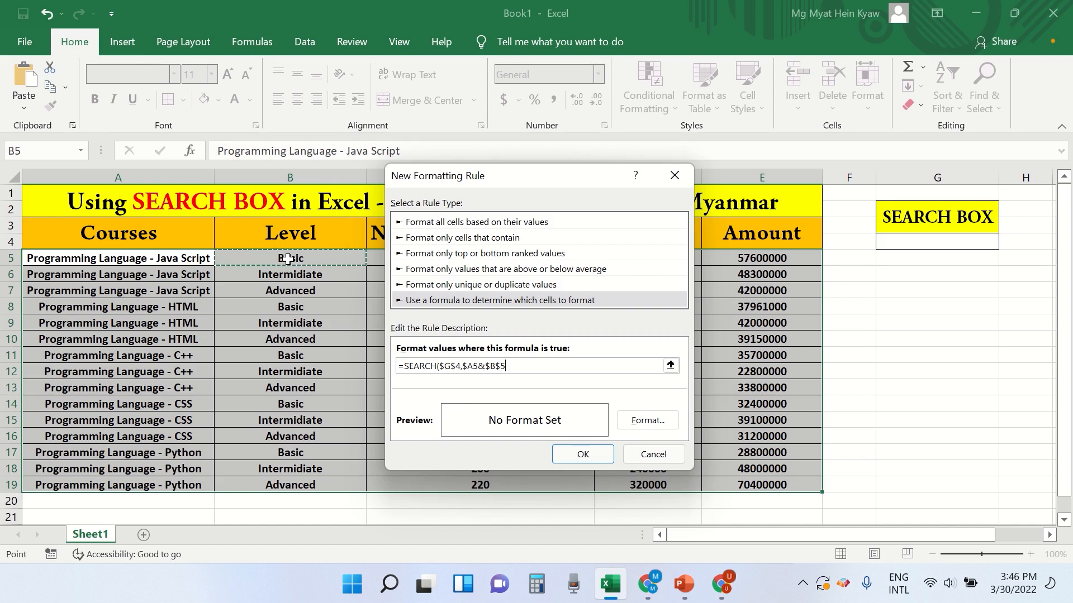
pyautogui.click(531, 363)
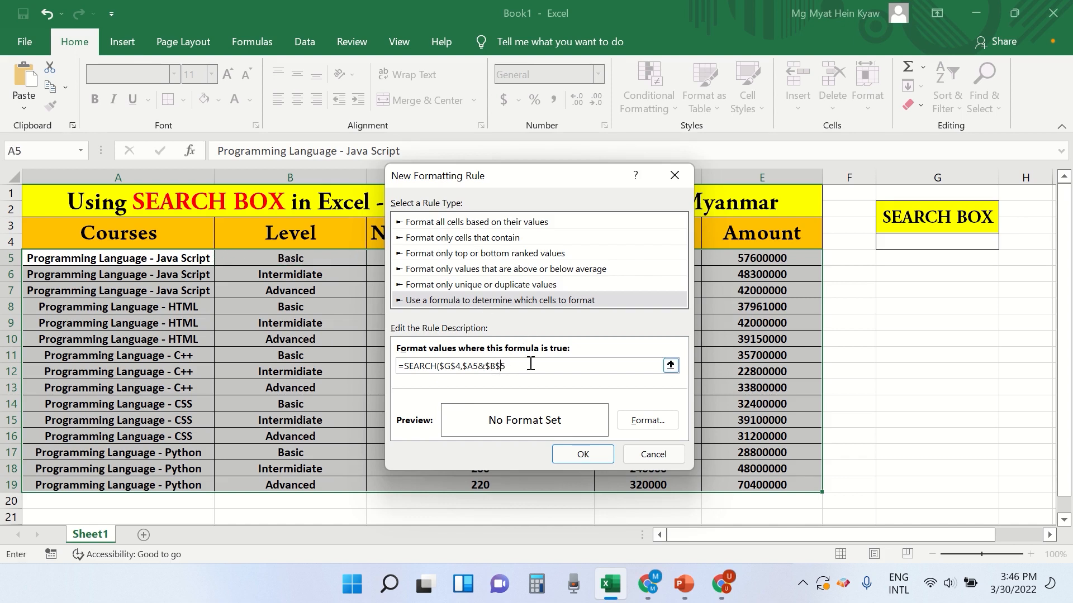
pyautogui.press('Left')
pyautogui.press('BackSpace')
pyautogui.write('&')
# Step: Append the first Number of Participants cell to the rule formula as $C5 with a relative row, followed by &
pyautogui.moveTo(474, 178); pyautogui.dragTo(683, 193)
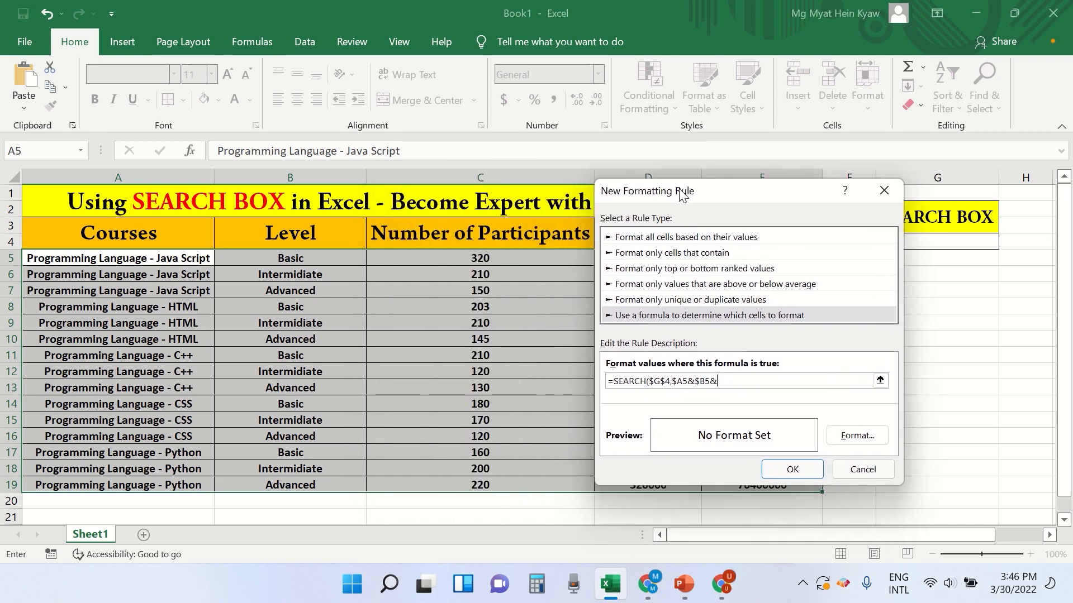
pyautogui.click(537, 258)
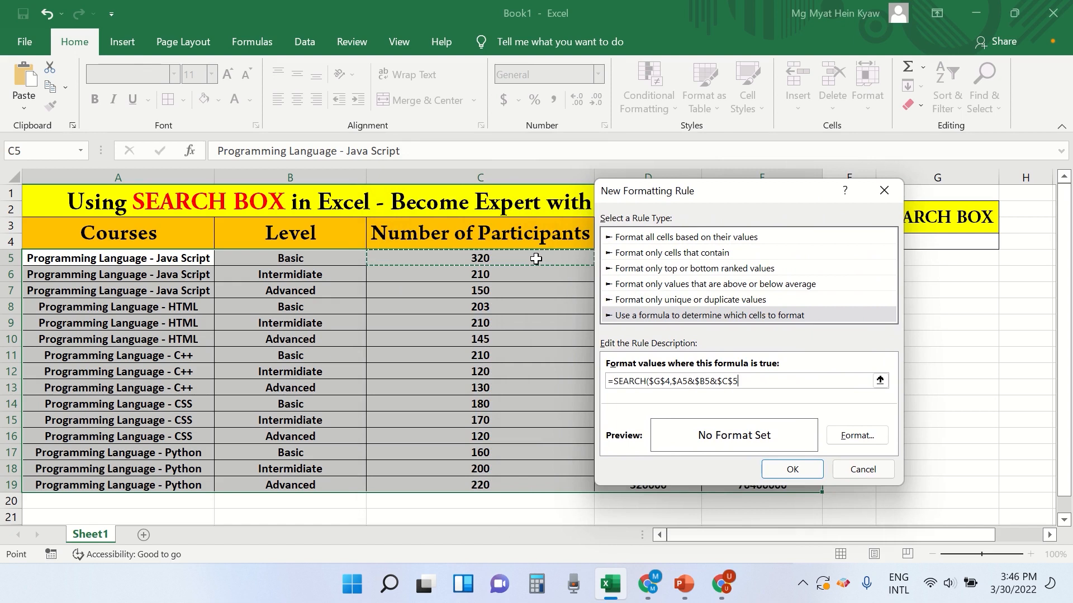
pyautogui.click(738, 382)
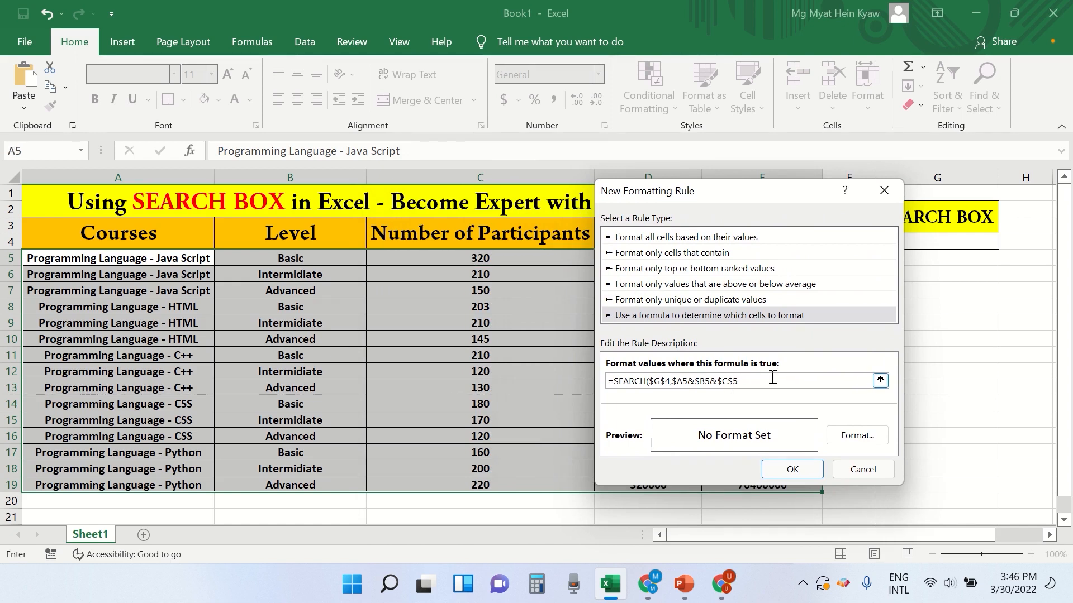
pyautogui.press('Left')
pyautogui.press('BackSpace')
pyautogui.write('&')
# Step: Append the first Rate cell to the rule formula as $D5 with a relative row, followed by &
pyautogui.moveTo(705, 194); pyautogui.dragTo(345, 217)
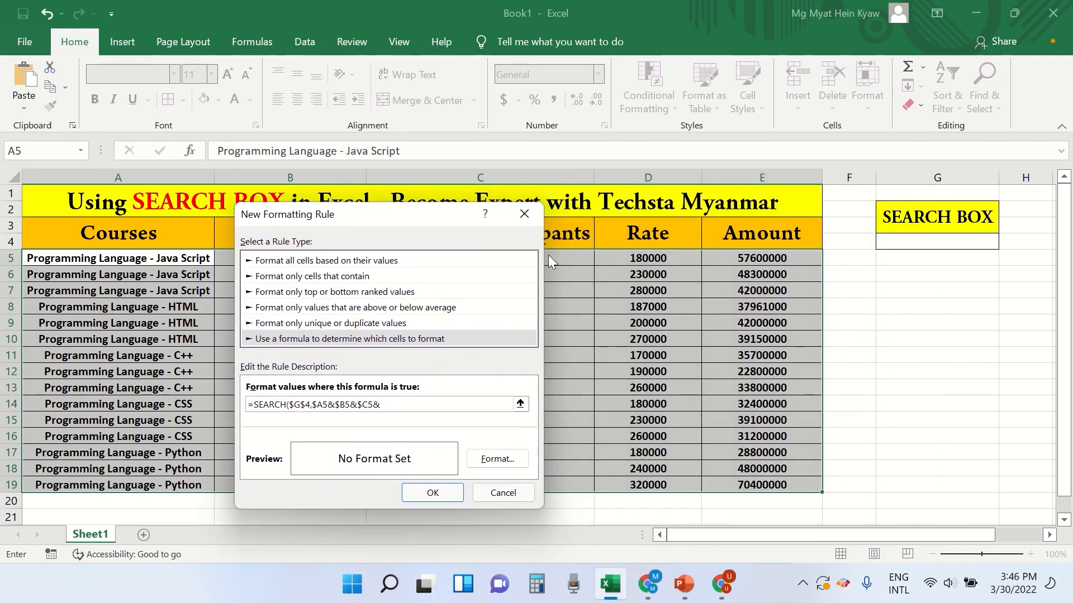
pyautogui.click(641, 255)
pyautogui.click(396, 410)
pyautogui.press('BackSpace')
pyautogui.click(425, 407)
pyautogui.write('&')
# Step: Append the first Amount cell as $E5 and close the parenthesis, completing =SEARCH($G$4,$A5&$B5&$C5&$D5&$E5)
pyautogui.click(743, 258)
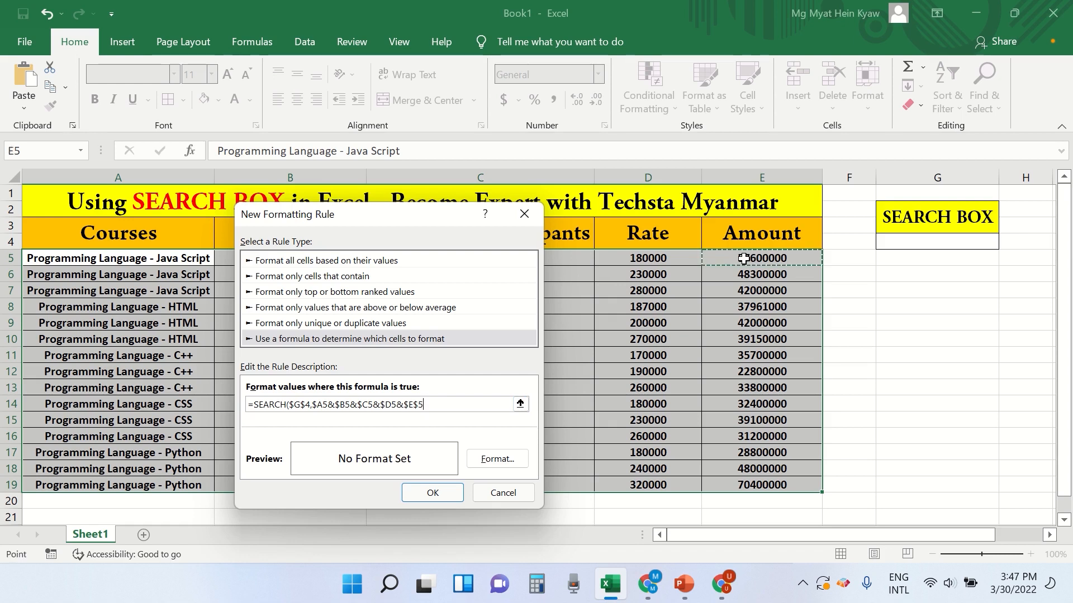
pyautogui.click(429, 400)
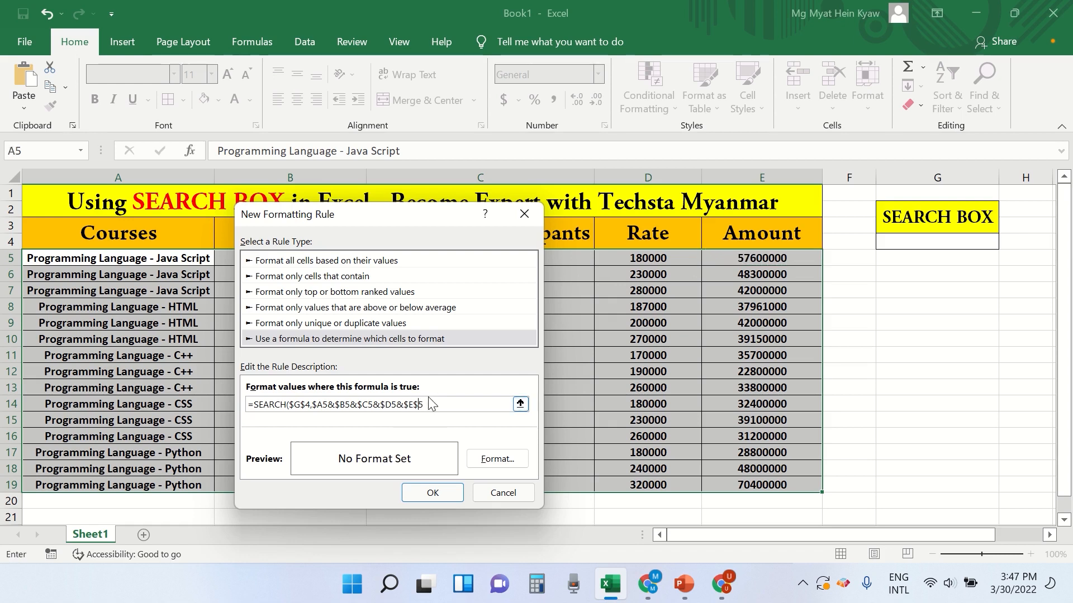
pyautogui.press('Left')
pyautogui.press('BackSpace')
pyautogui.write(')')
# Step: Give the rule a light green background fill and apply it to the table
pyautogui.moveTo(381, 221); pyautogui.dragTo(437, 209)
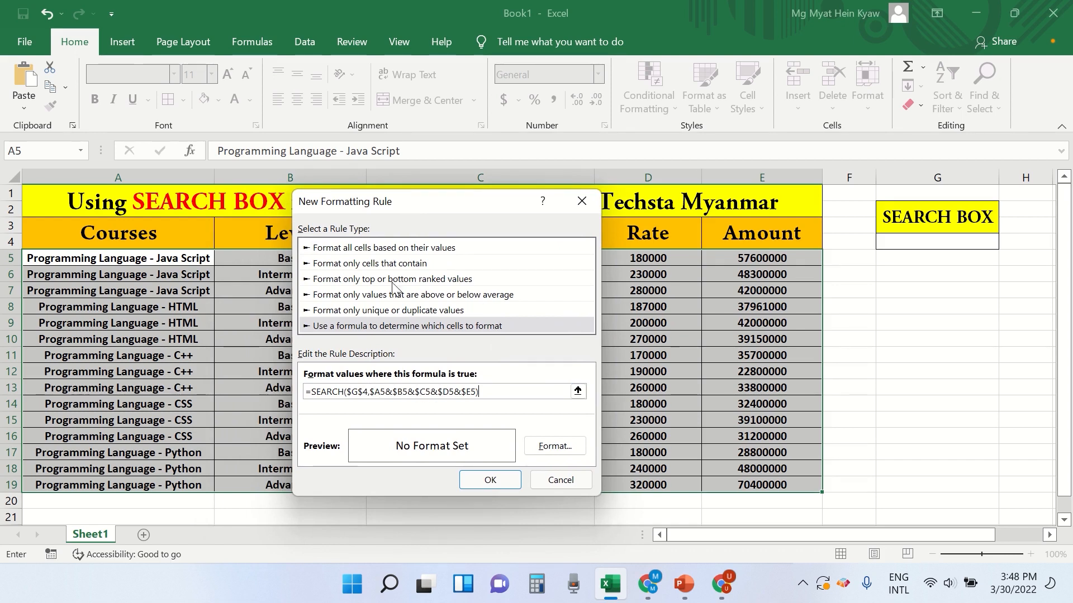
pyautogui.click(565, 452)
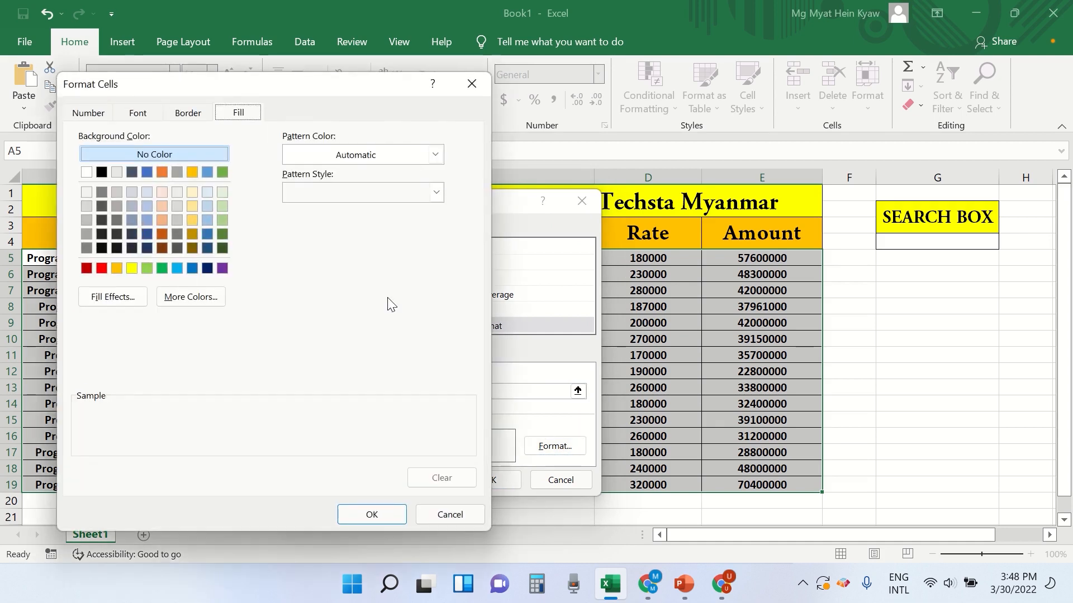
pyautogui.moveTo(318, 92); pyautogui.dragTo(752, 59)
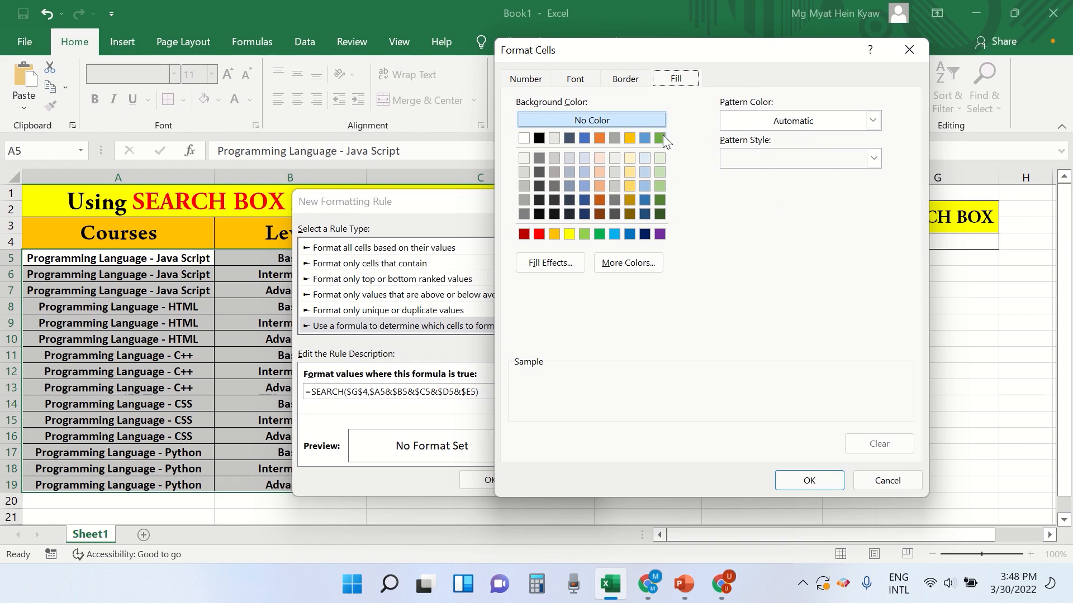
pyautogui.click(585, 235)
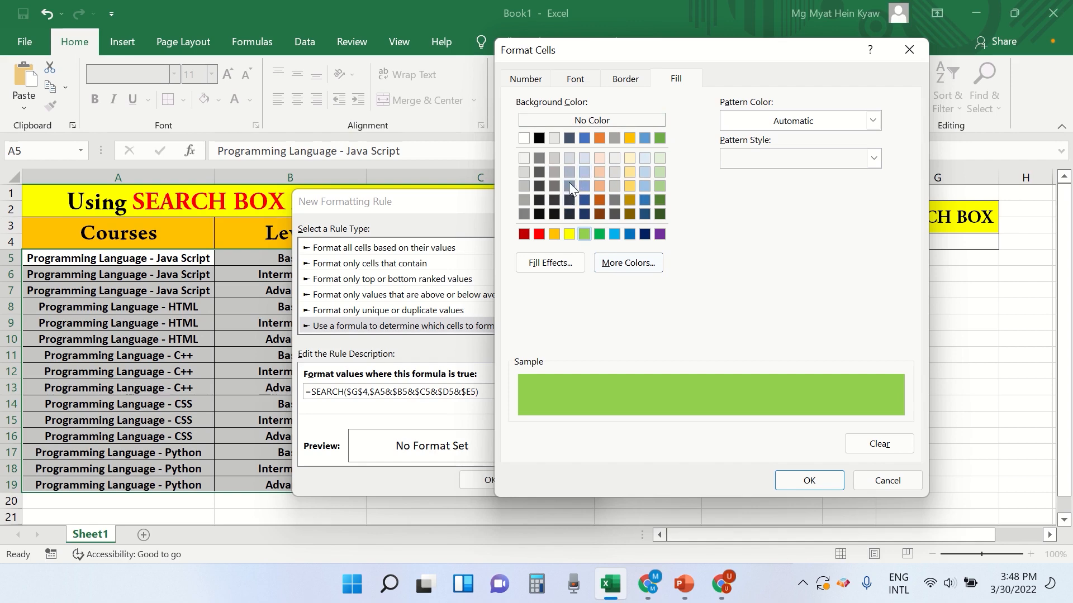
pyautogui.click(807, 478)
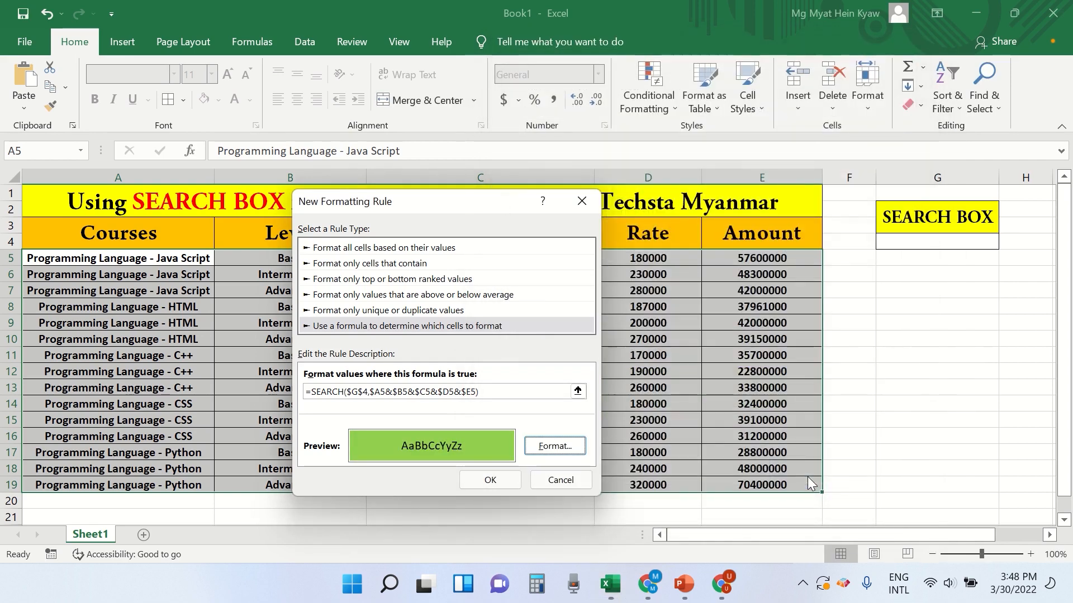
pyautogui.click(490, 480)
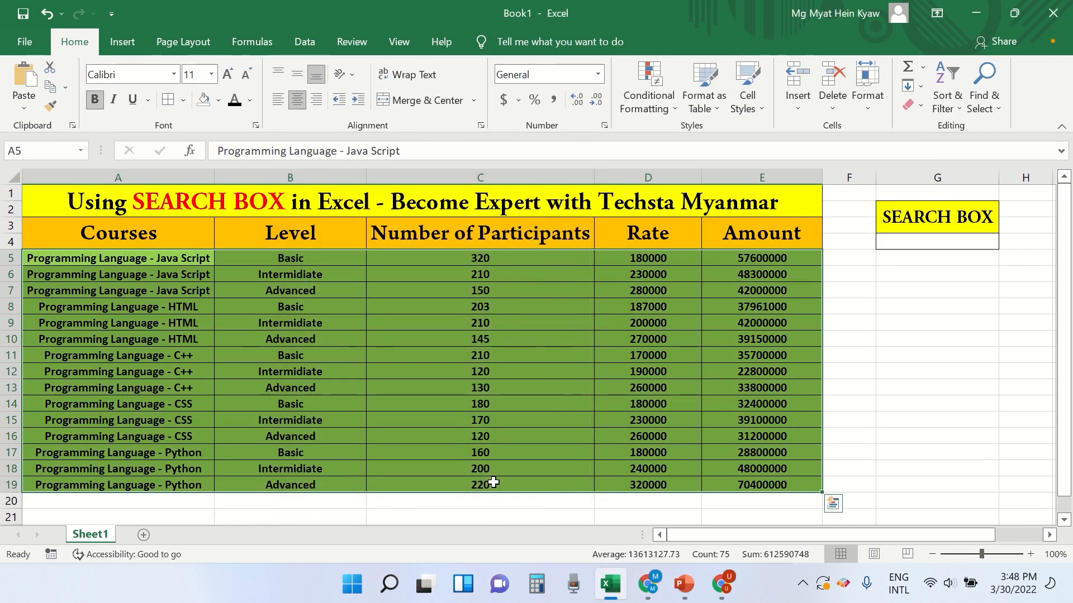
pyautogui.click(729, 277)
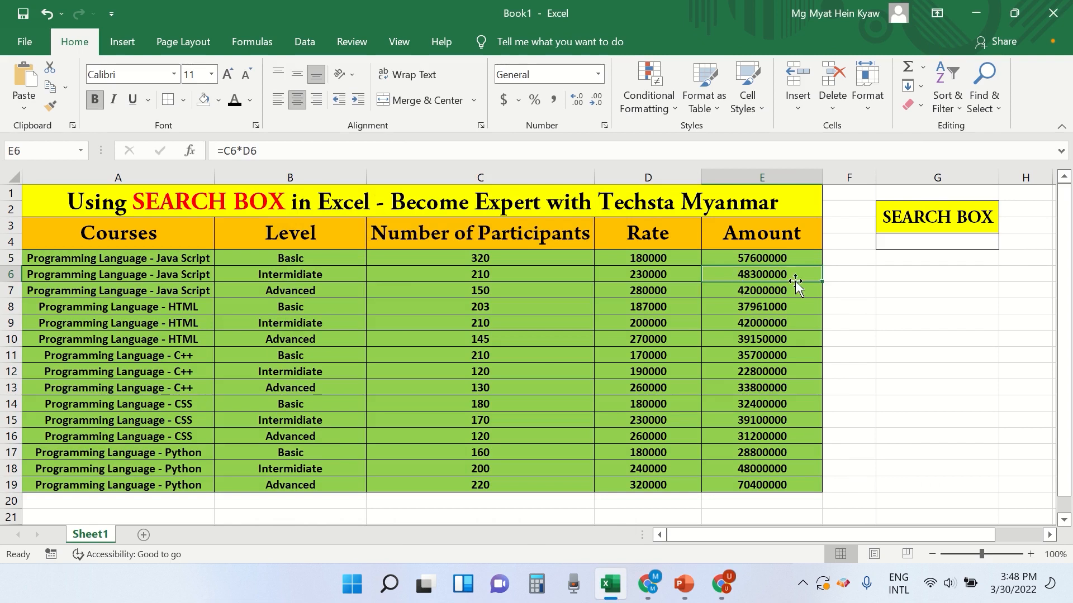
# Step: Enter Basic in search cell G4 to test the row highlighting
pyautogui.click(942, 244)
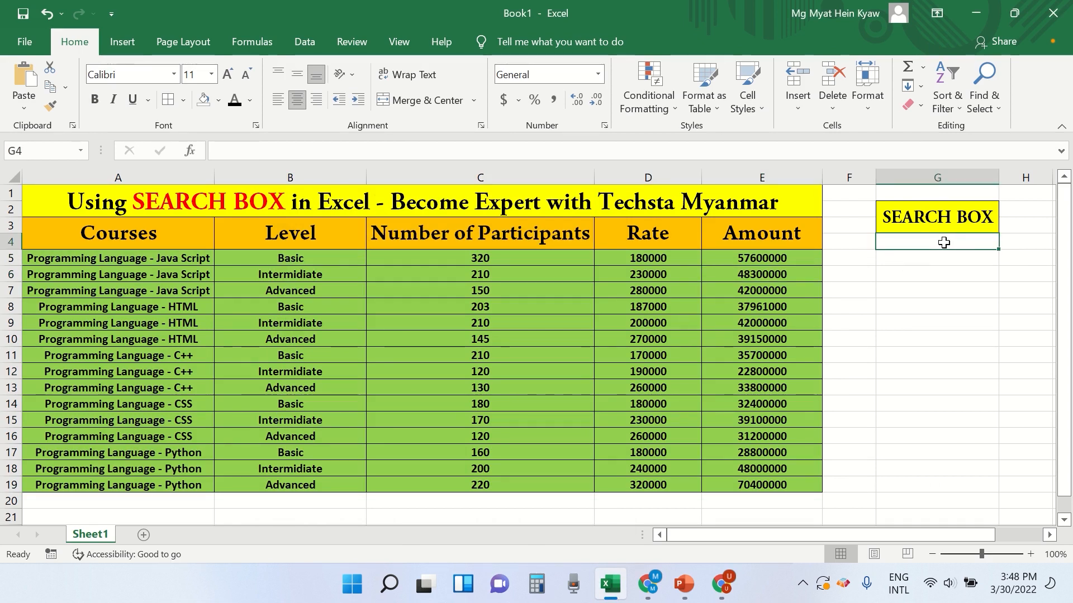
pyautogui.write('bAS')
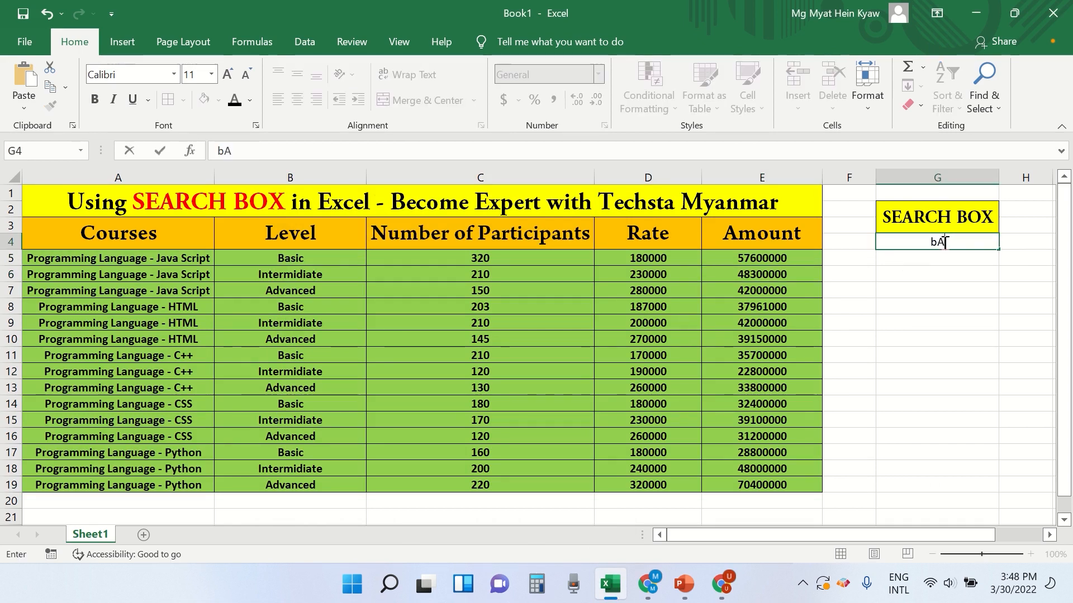
pyautogui.press('BackSpace')
pyautogui.press('BackSpace')
pyautogui.press('BackSpace')
pyautogui.write('Basic')
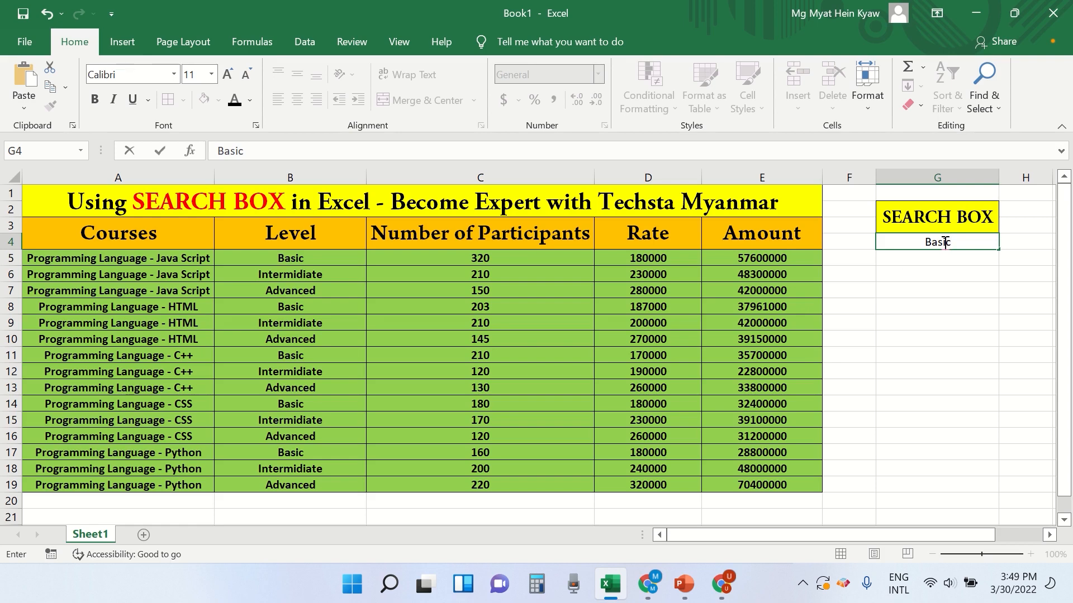
pyautogui.press('Return')
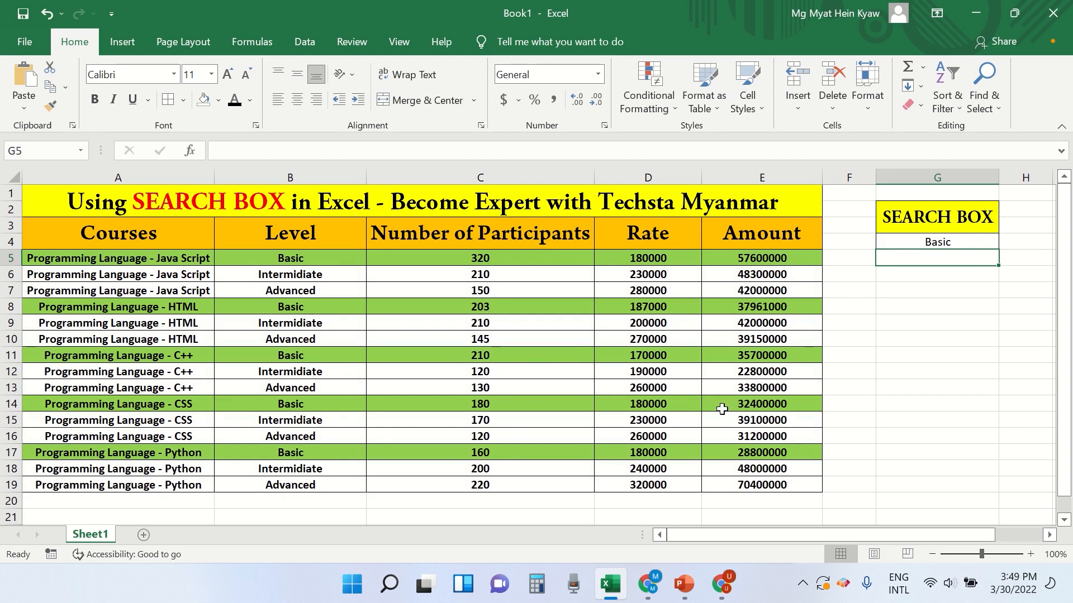
# Step: Replace the search term in G4 with Advanced
pyautogui.click(906, 242)
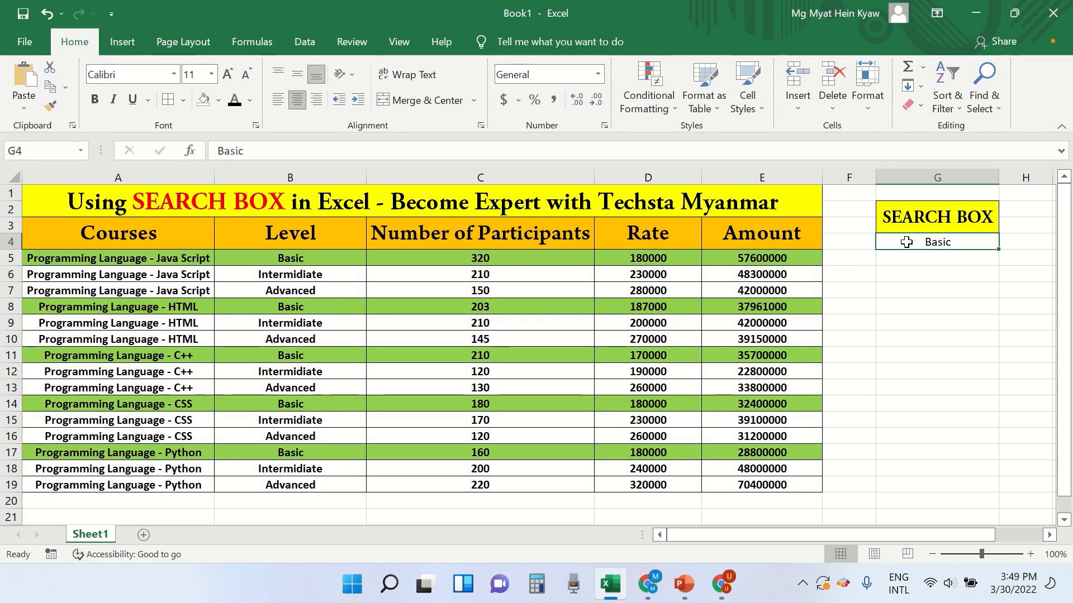
pyautogui.press('BackSpace')
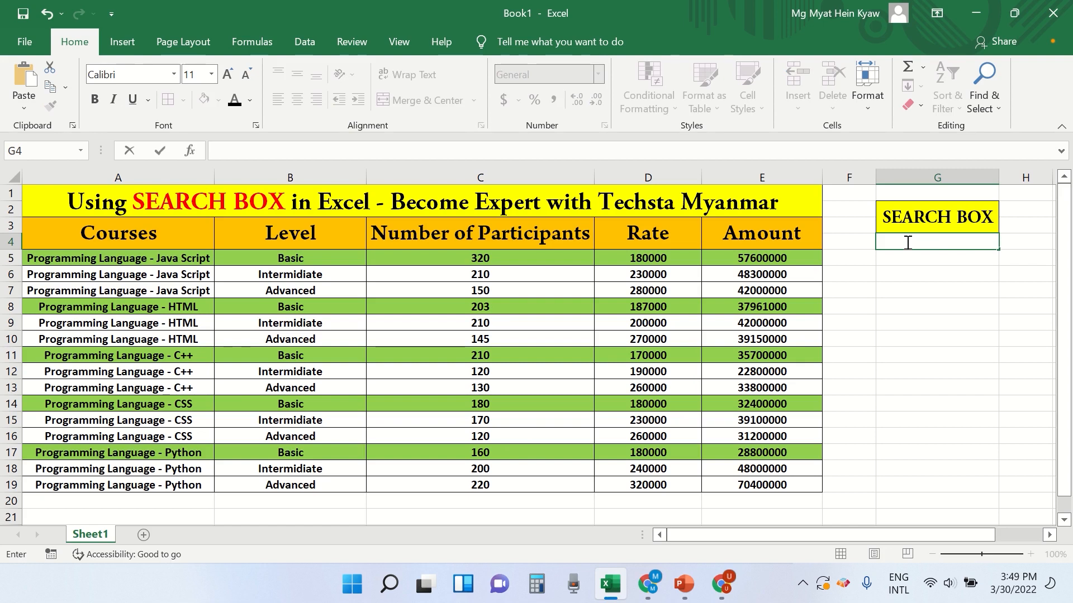
pyautogui.write('Advanced')
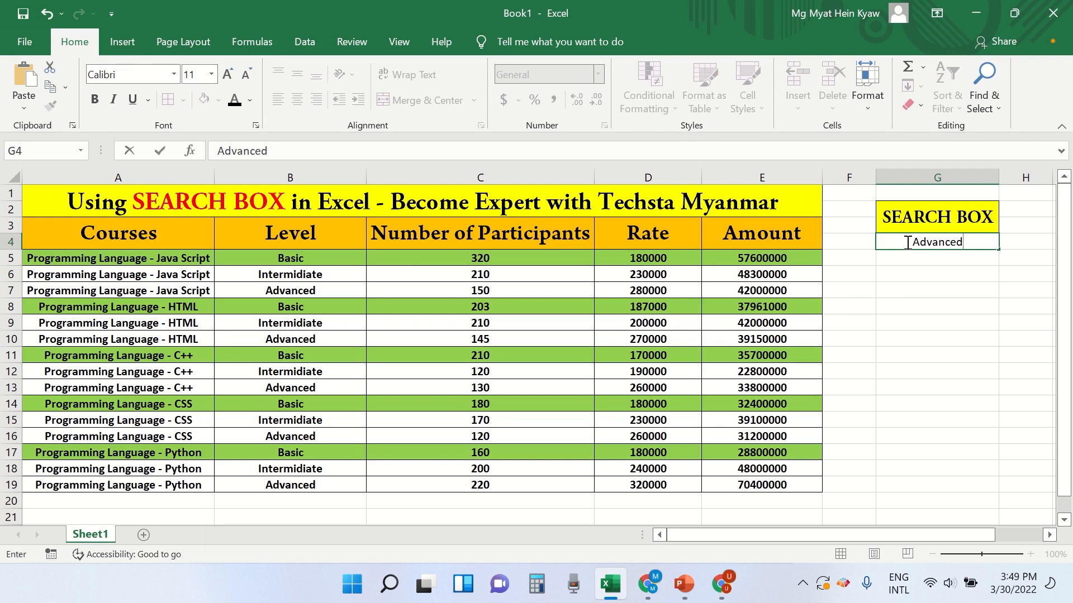
pyautogui.press('Return')
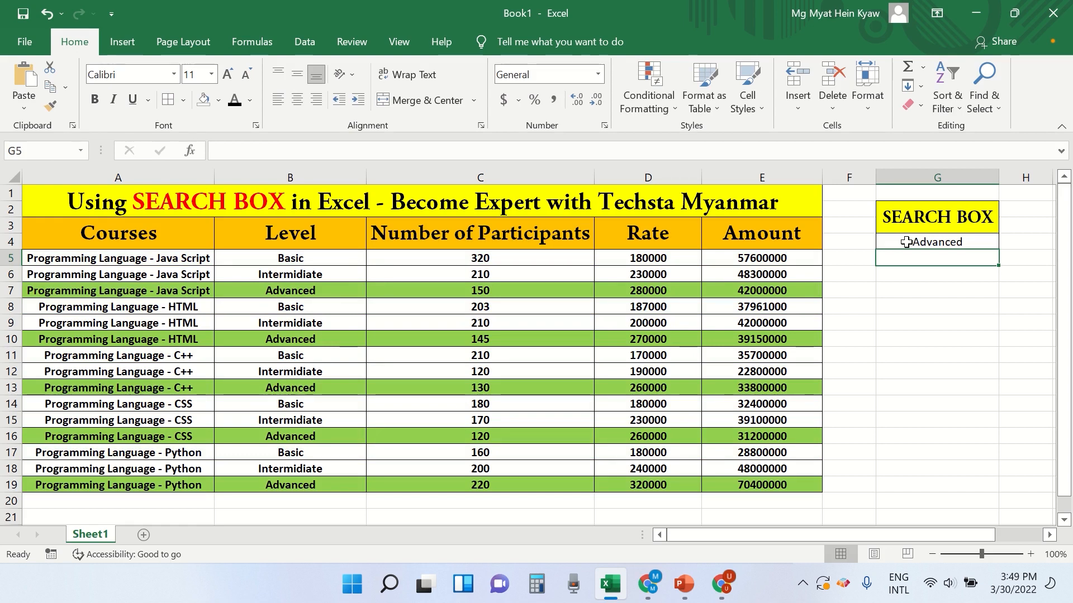
# Step: Change the search term in G4 to Intermidiate, spelled as in the Level column
pyautogui.click(912, 244)
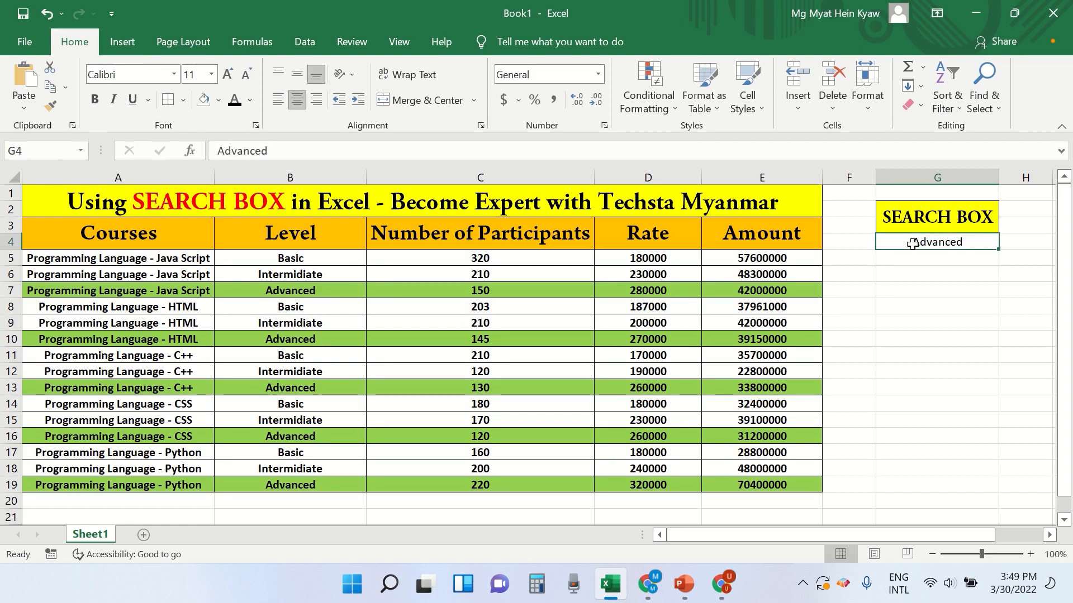
pyautogui.write('Inte')
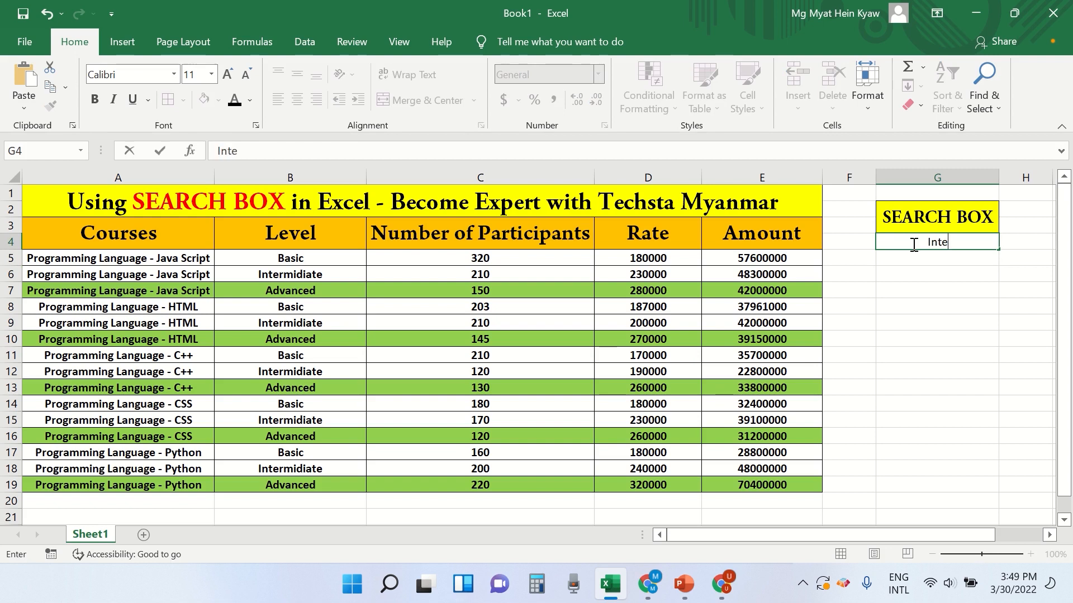
pyautogui.write('rmidiate')
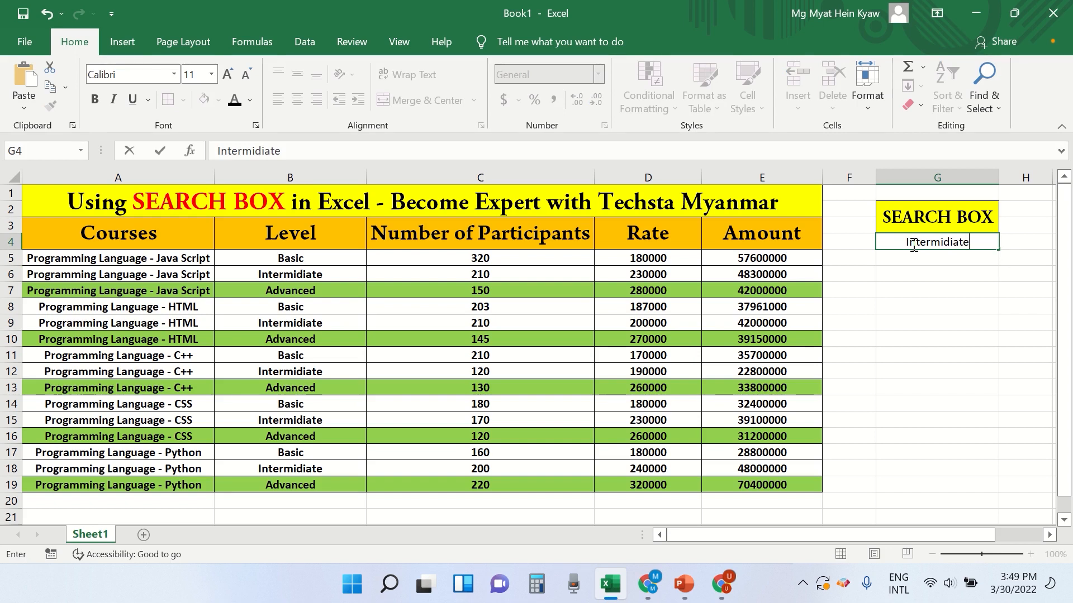
pyautogui.press('Return')
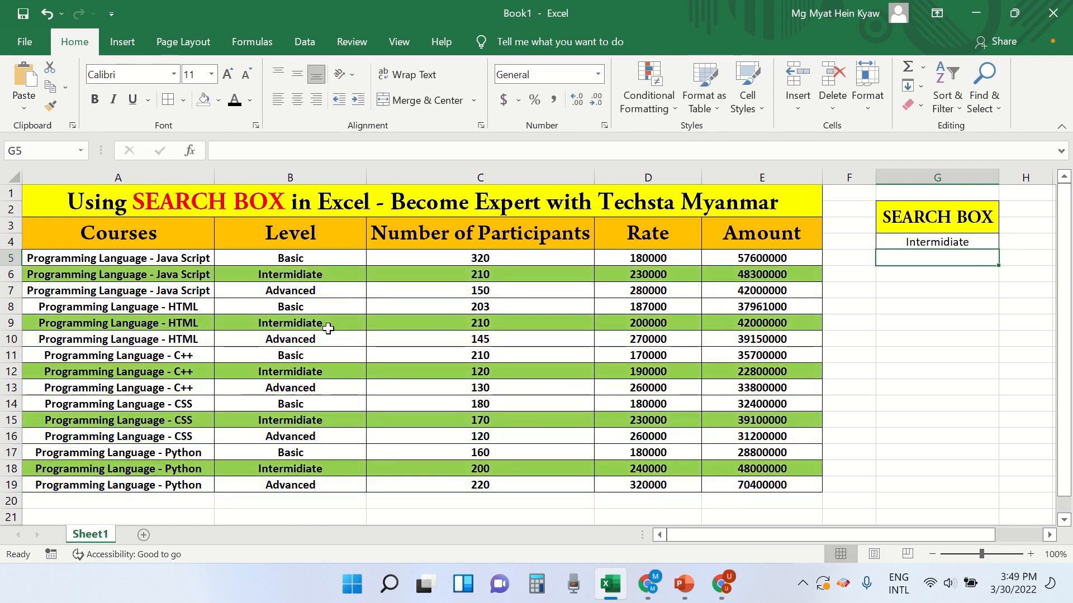
pyautogui.click(317, 258)
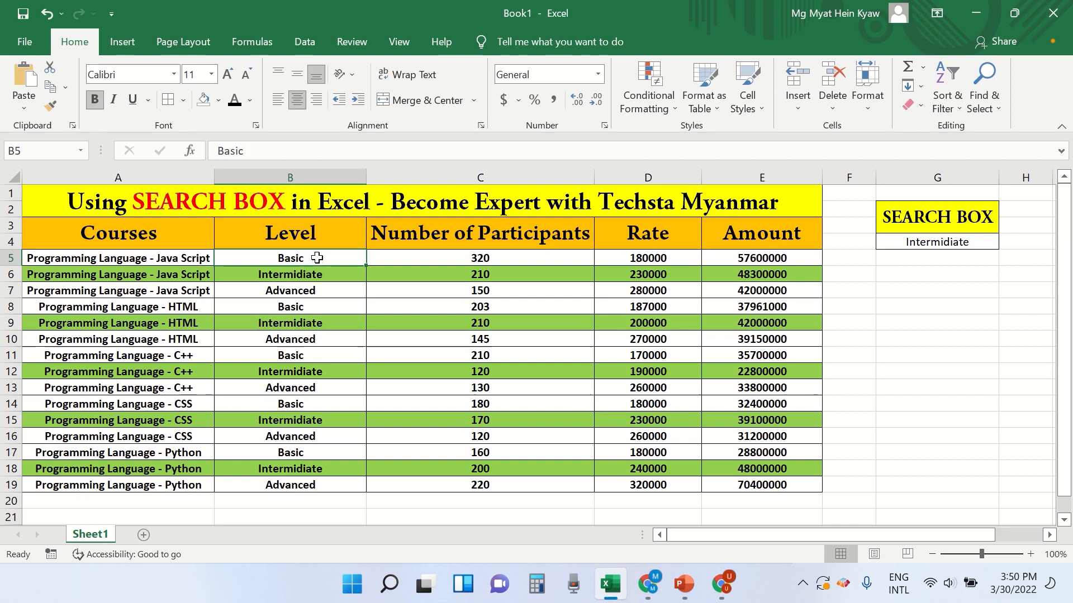
# Step: Examine the Level column entries against the search term in G4 to check the row highlighting
pyautogui.click(313, 293)
pyautogui.click(312, 305)
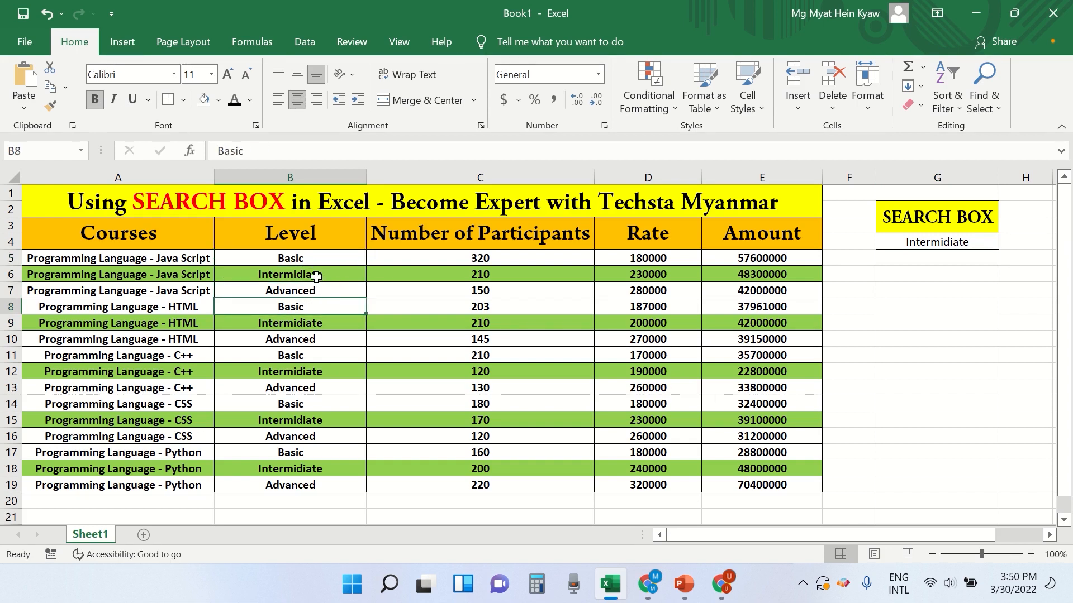
pyautogui.click(317, 258)
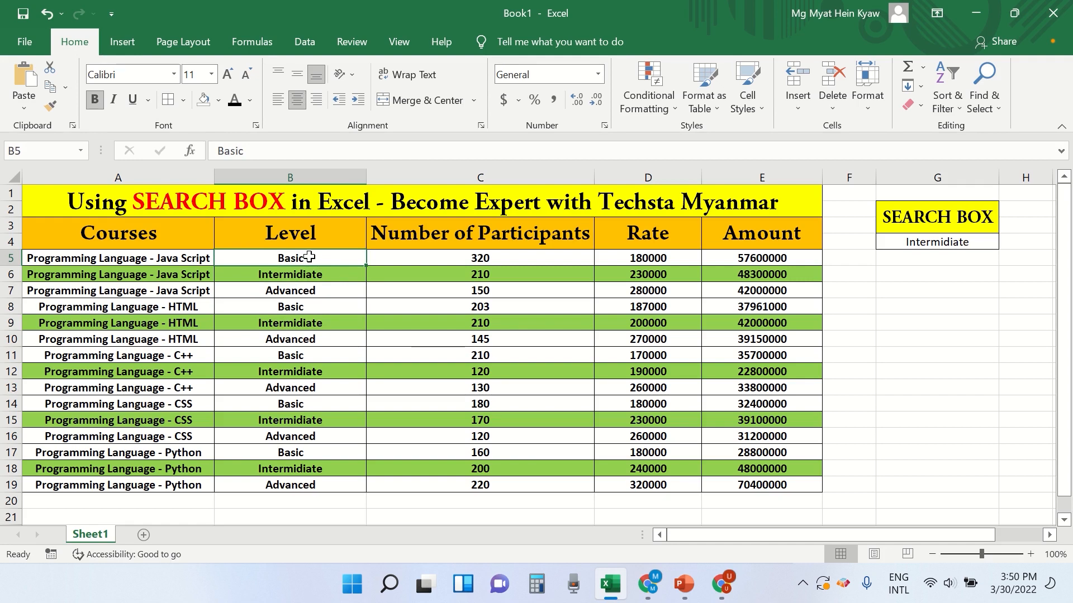
pyautogui.click(291, 287)
pyautogui.click(297, 306)
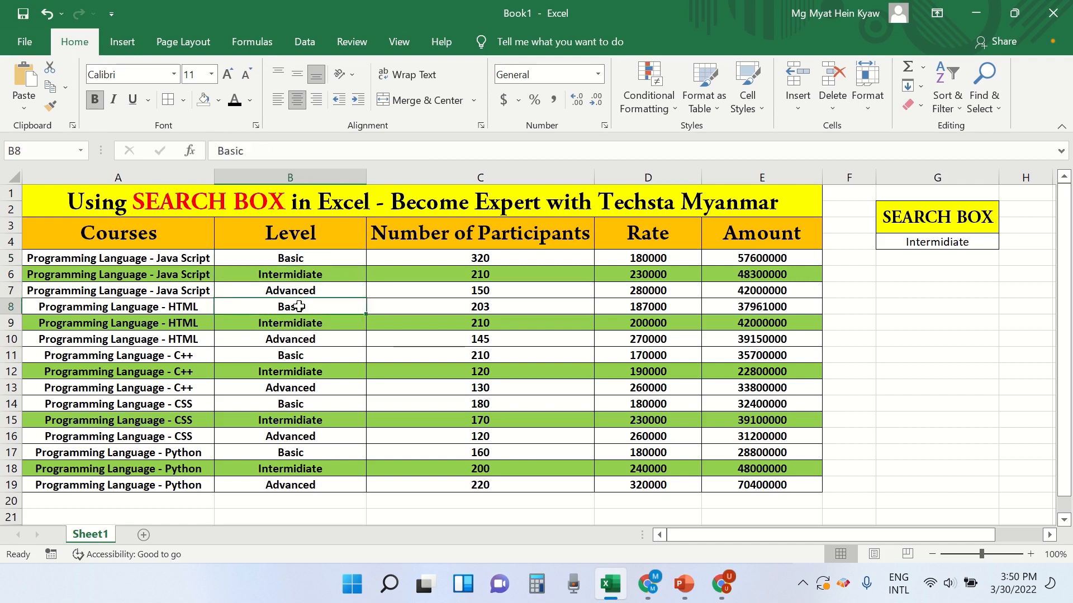
pyautogui.click(912, 243)
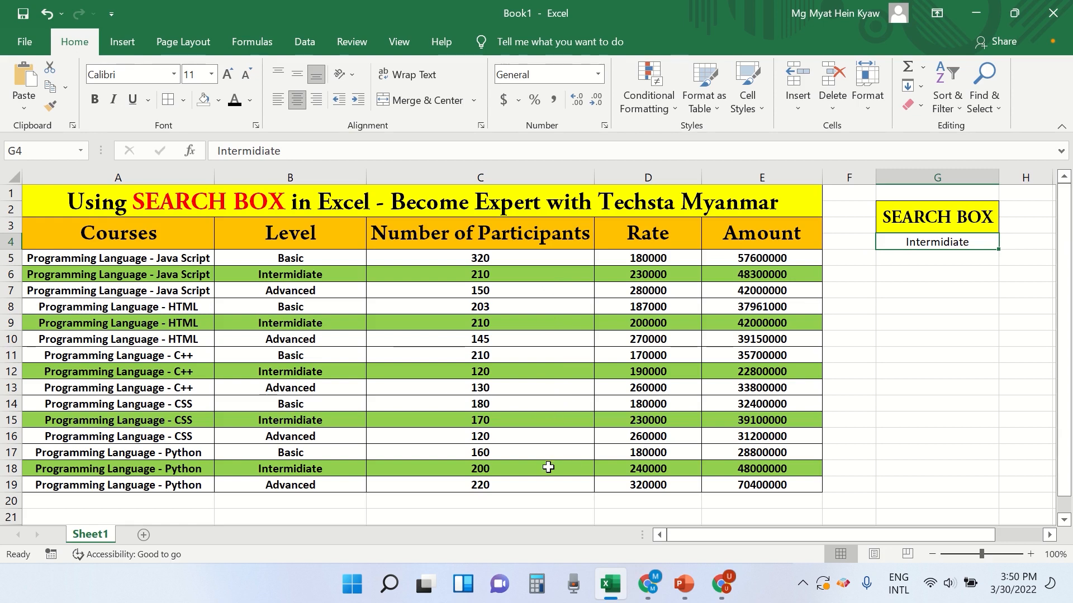
pyautogui.click(950, 275)
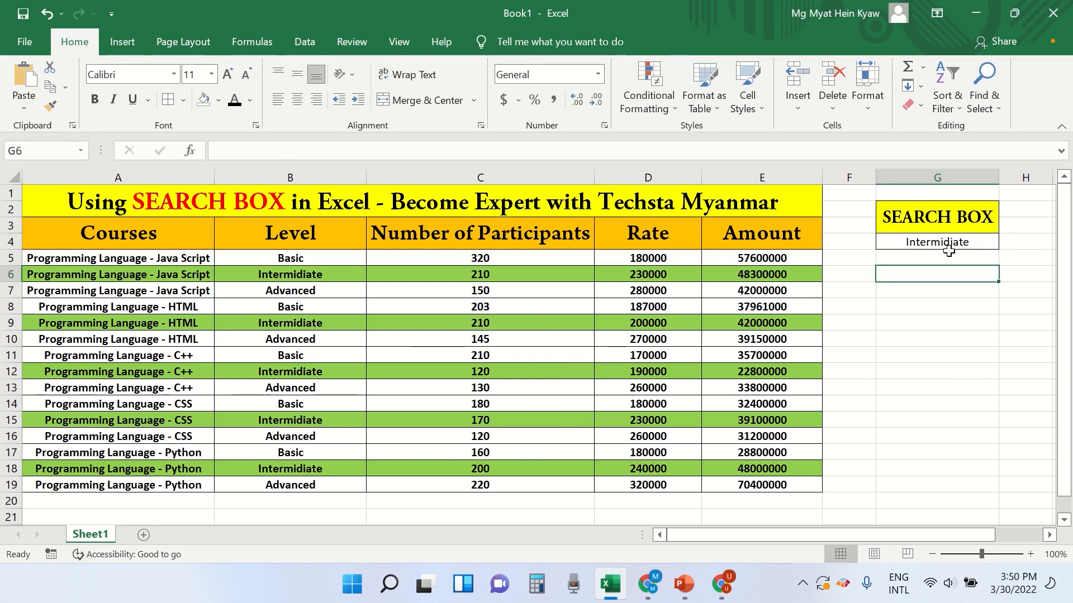
pyautogui.click(309, 258)
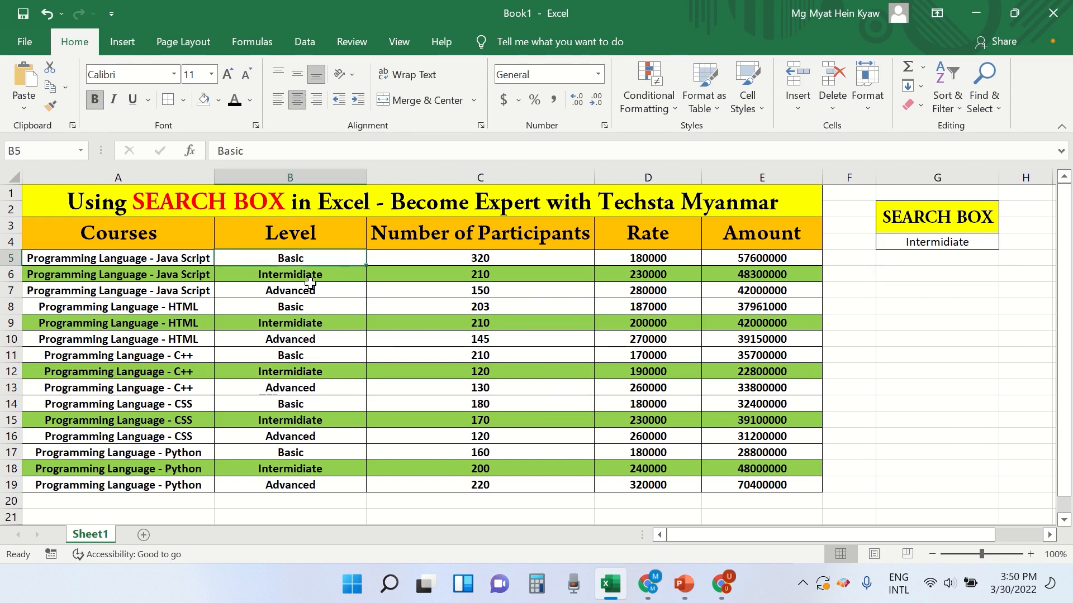
pyautogui.click(310, 288)
pyautogui.click(324, 279)
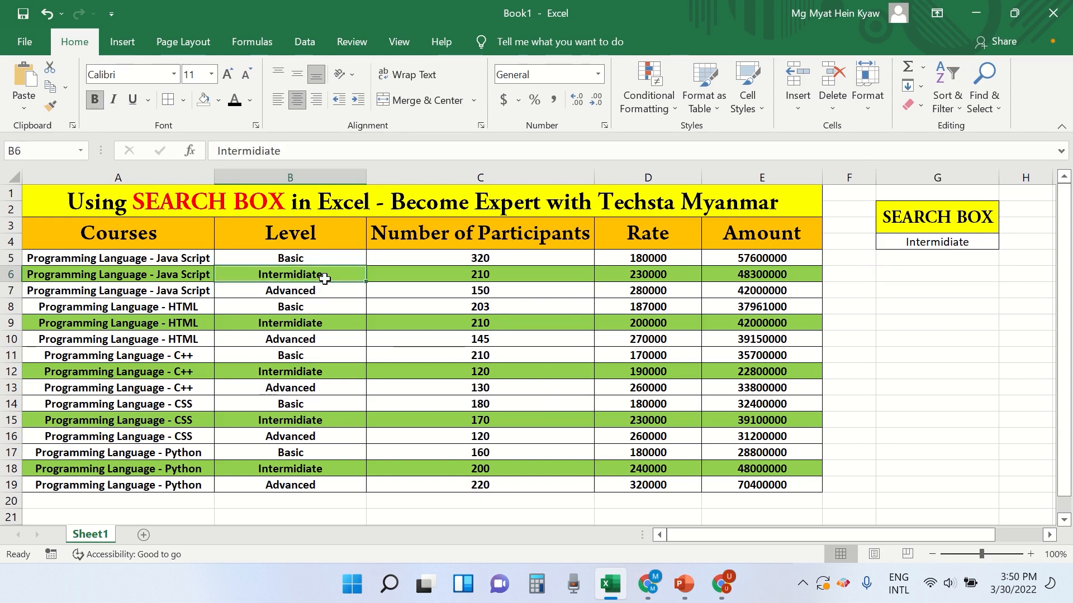
pyautogui.click(326, 318)
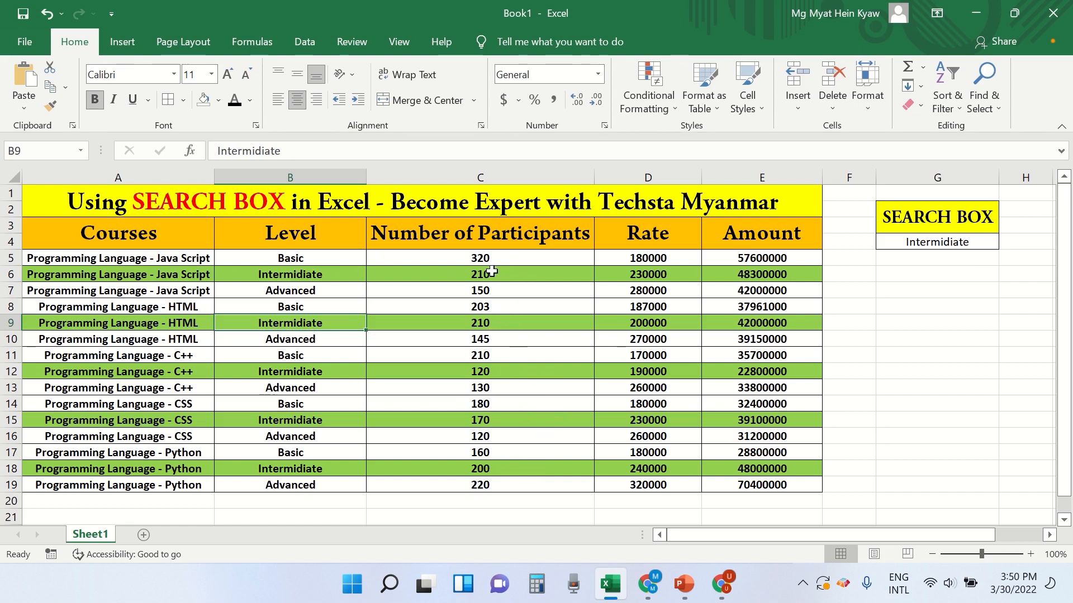
pyautogui.click(353, 274)
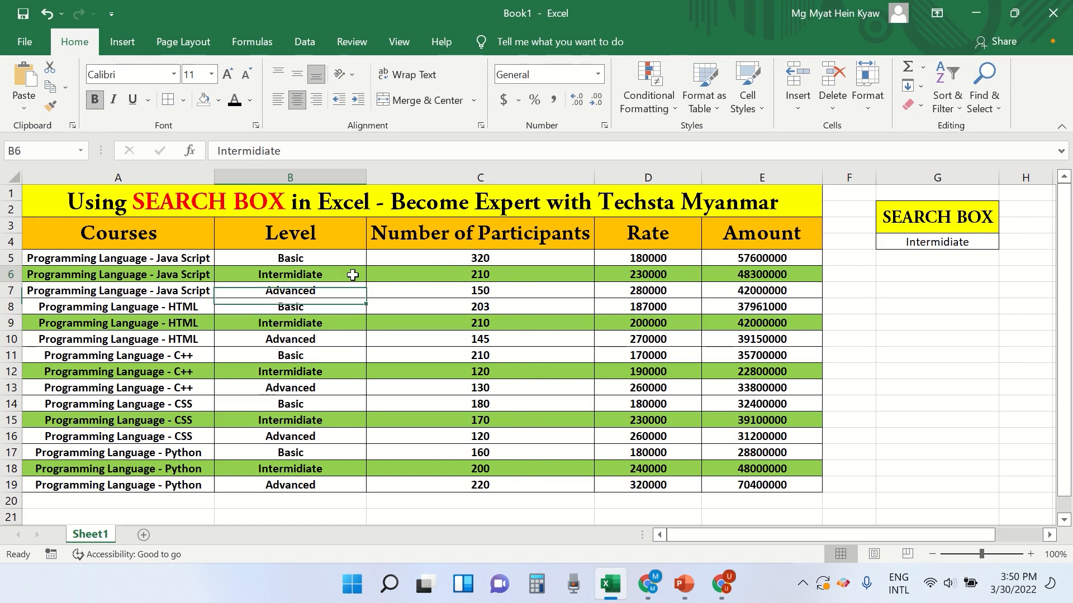